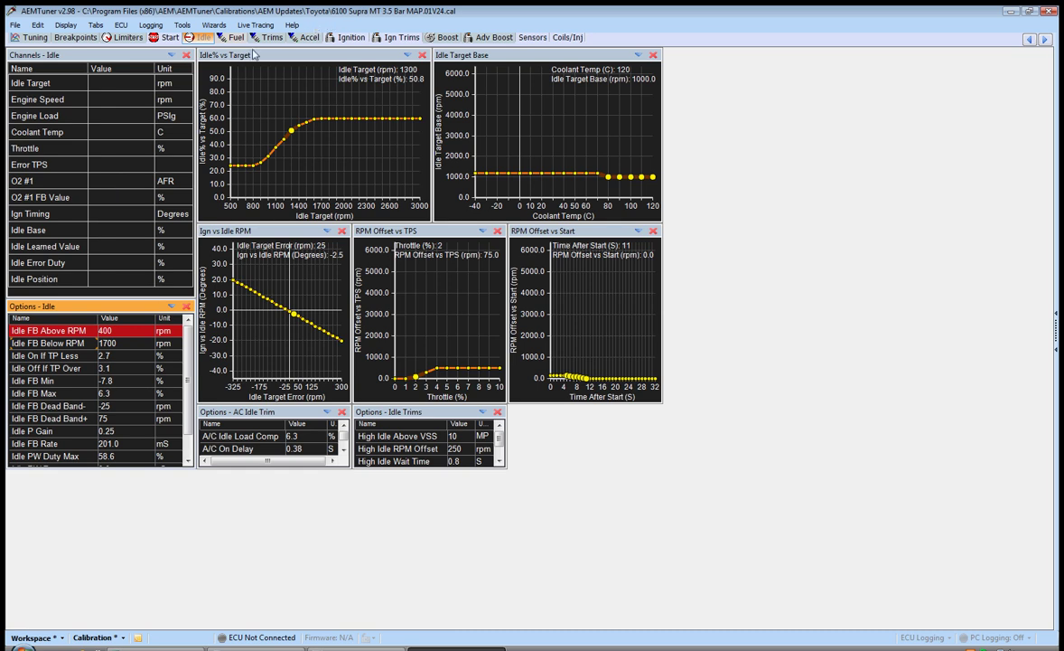
# Step: Glance at the rotated 3D ignition map, then bring up the Fuel workspace and its fuel table
pyautogui.click(331, 38)
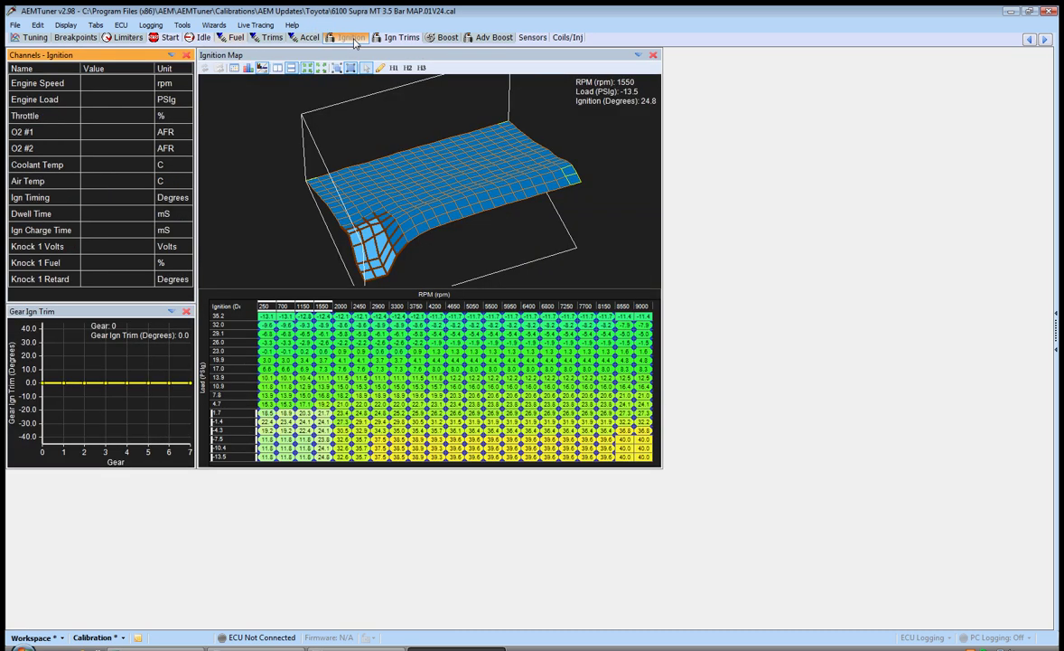
pyautogui.moveTo(398, 251); pyautogui.dragTo(435, 252)
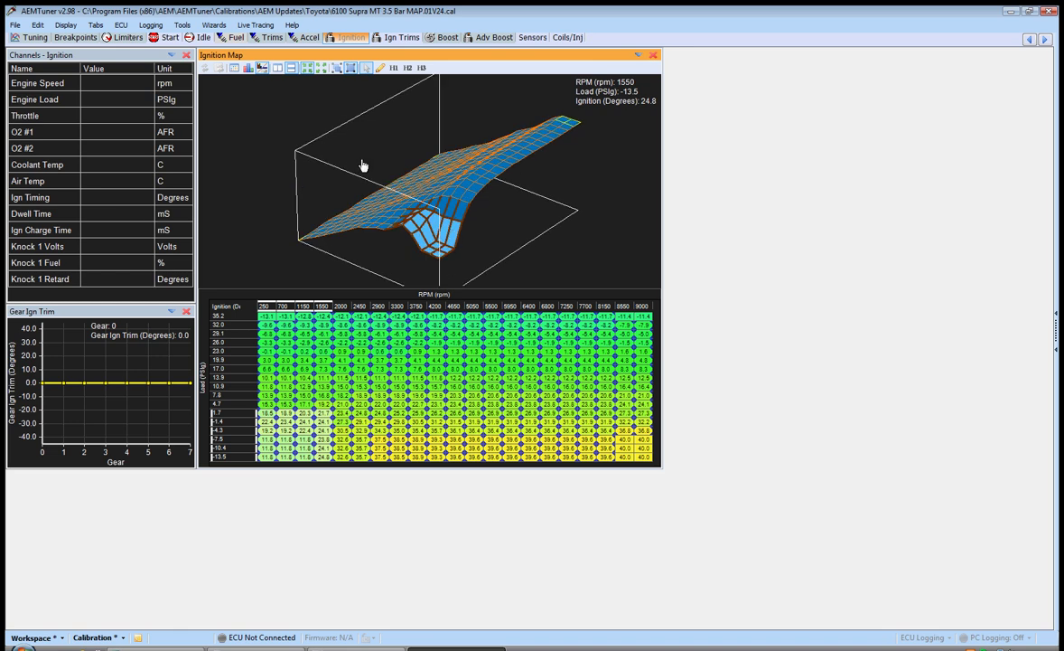
pyautogui.click(230, 38)
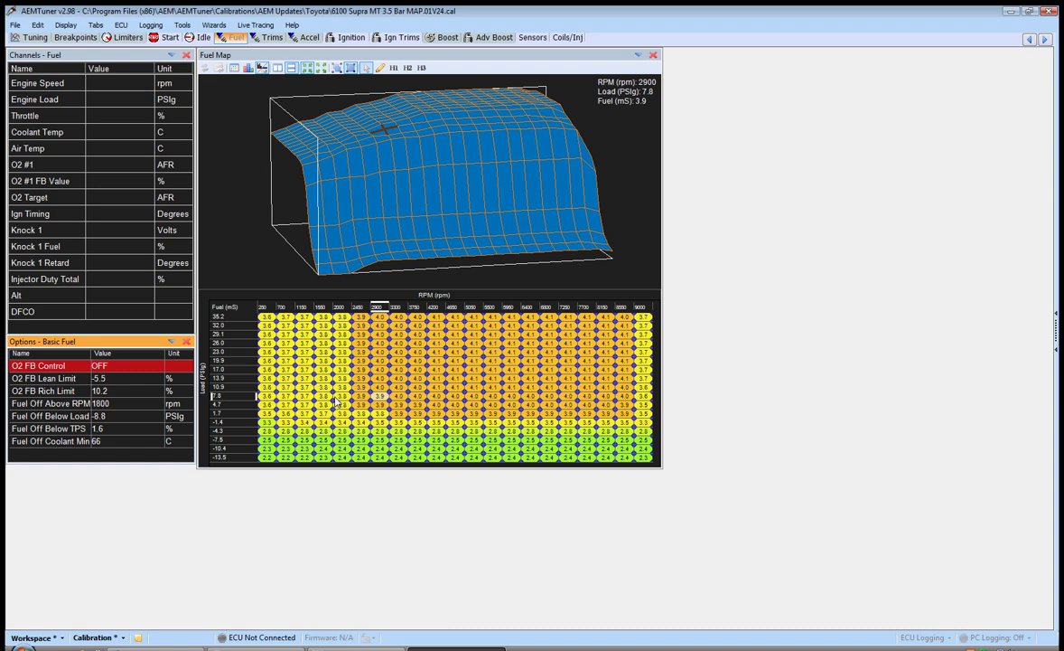
# Step: Raise the 250–2000 rpm fuel cells to 3.0 ms on the -4.3 PSIg row and 2.7 ms on the -7.5 row
pyautogui.click(268, 423)
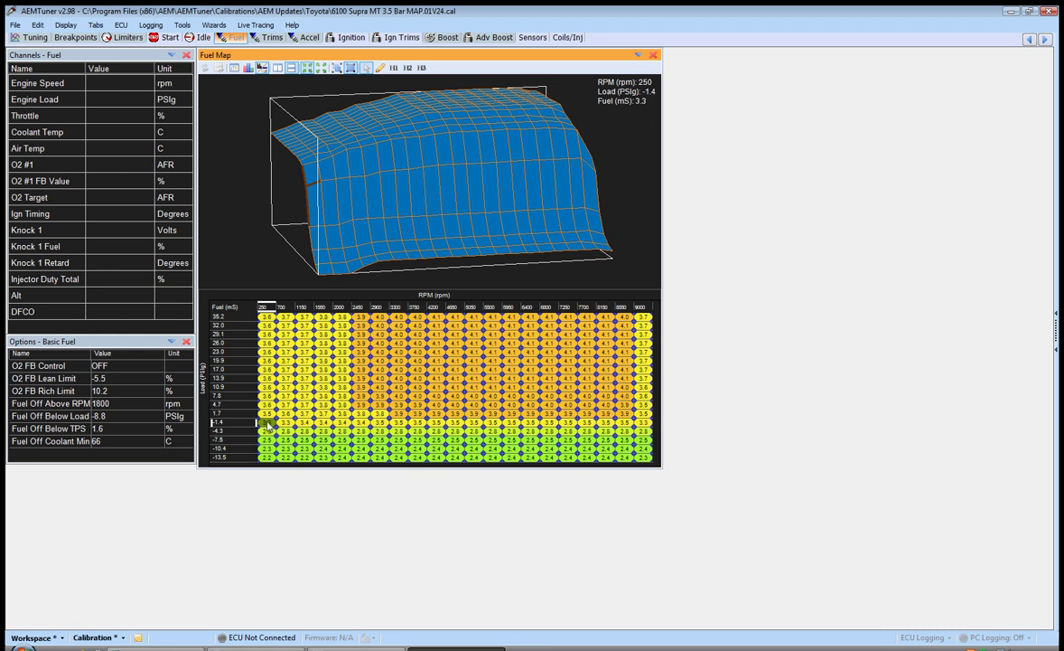
pyautogui.moveTo(273, 425); pyautogui.dragTo(340, 447)
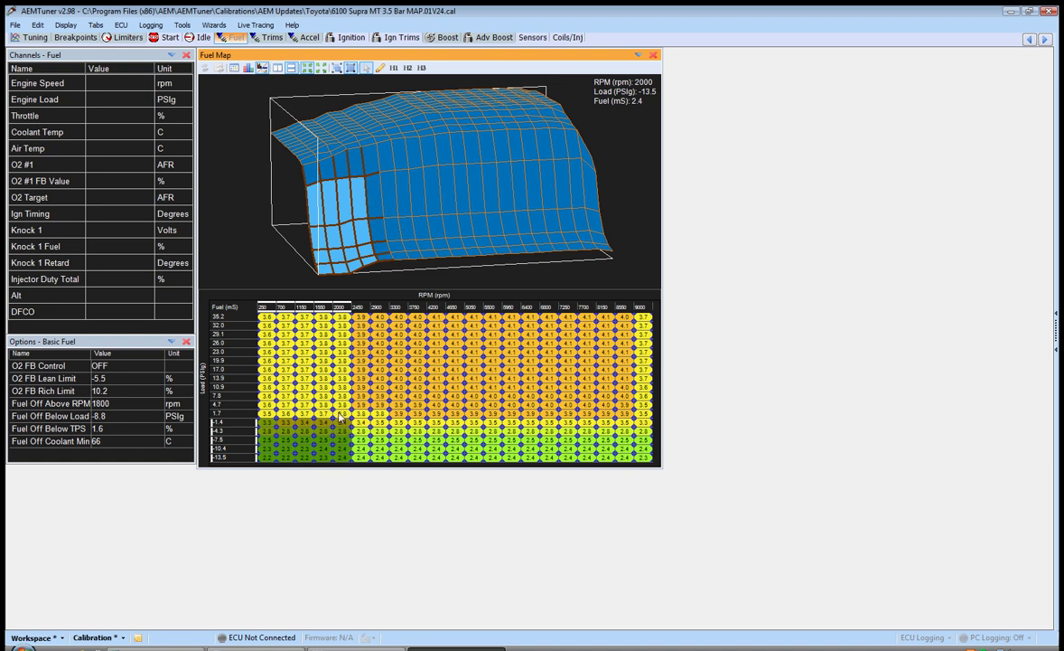
pyautogui.click(301, 431)
pyautogui.moveTo(264, 432); pyautogui.dragTo(342, 434)
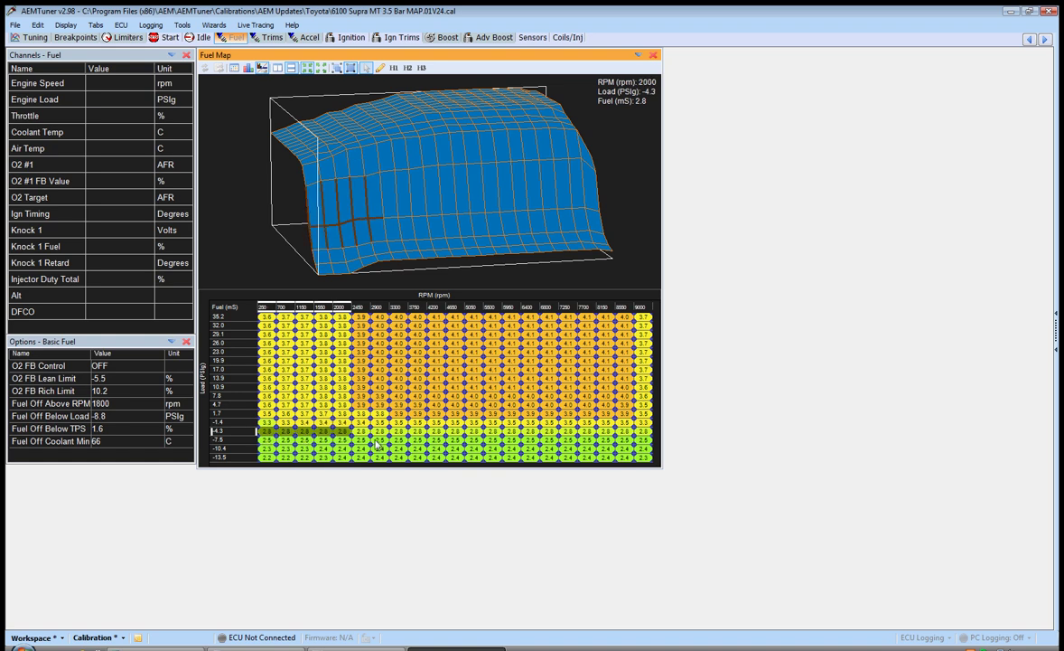
pyautogui.press('+')
pyautogui.press('+')
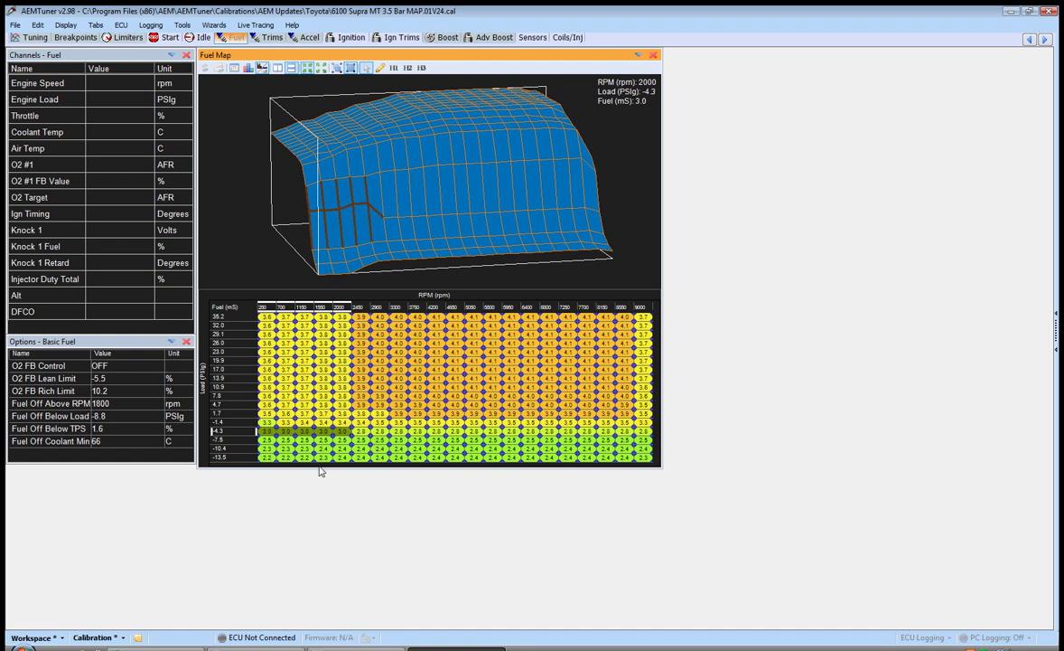
pyautogui.press('Down')
pyautogui.hotkey('shift', 'Left')
pyautogui.hotkey('shift', 'Left')
pyautogui.hotkey('shift', 'Left')
pyautogui.hotkey('shift', 'Left')
pyautogui.press('+')
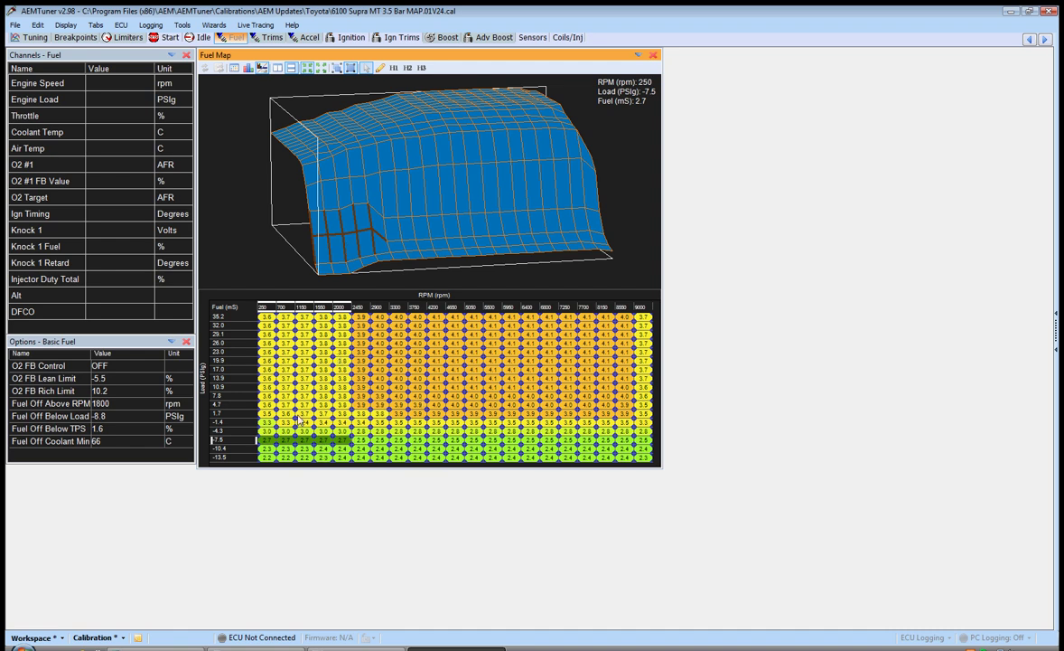
# Step: Select low-rpm fuel cells around 250–1550 rpm on the -1.4 and -4.3 PSIg rows for review
pyautogui.click(323, 431)
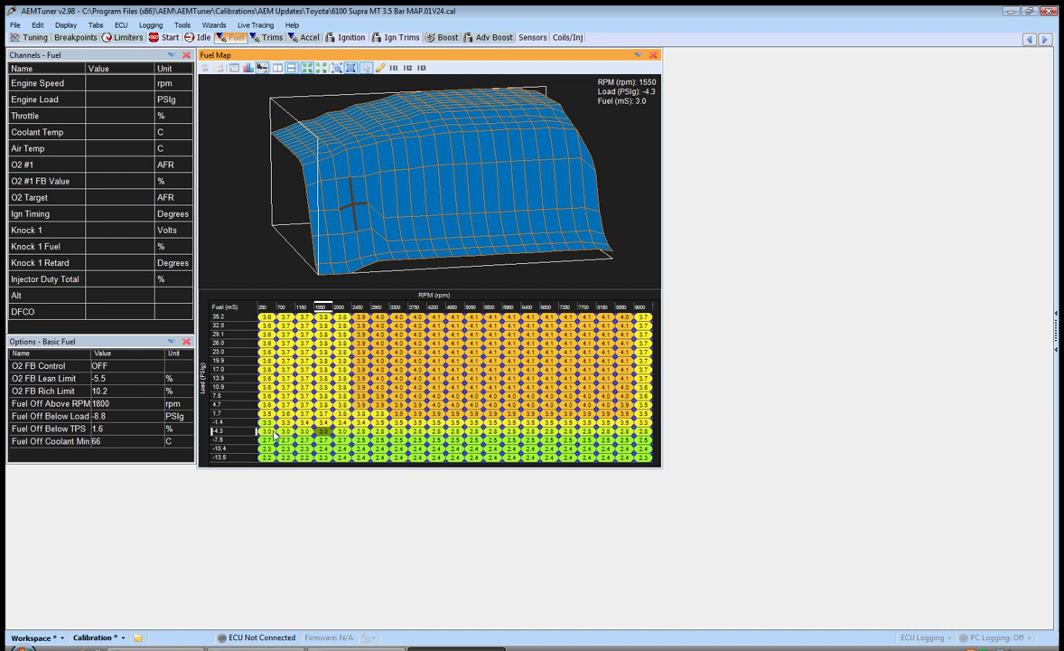
pyautogui.moveTo(265, 432); pyautogui.dragTo(341, 434)
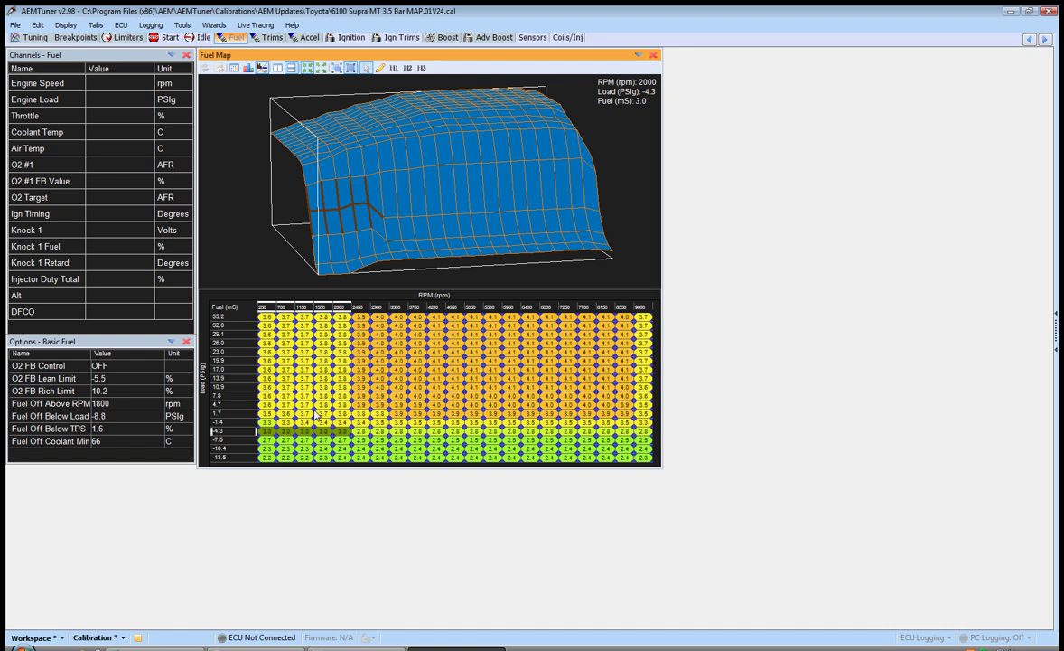
pyautogui.moveTo(308, 317); pyautogui.dragTo(306, 356)
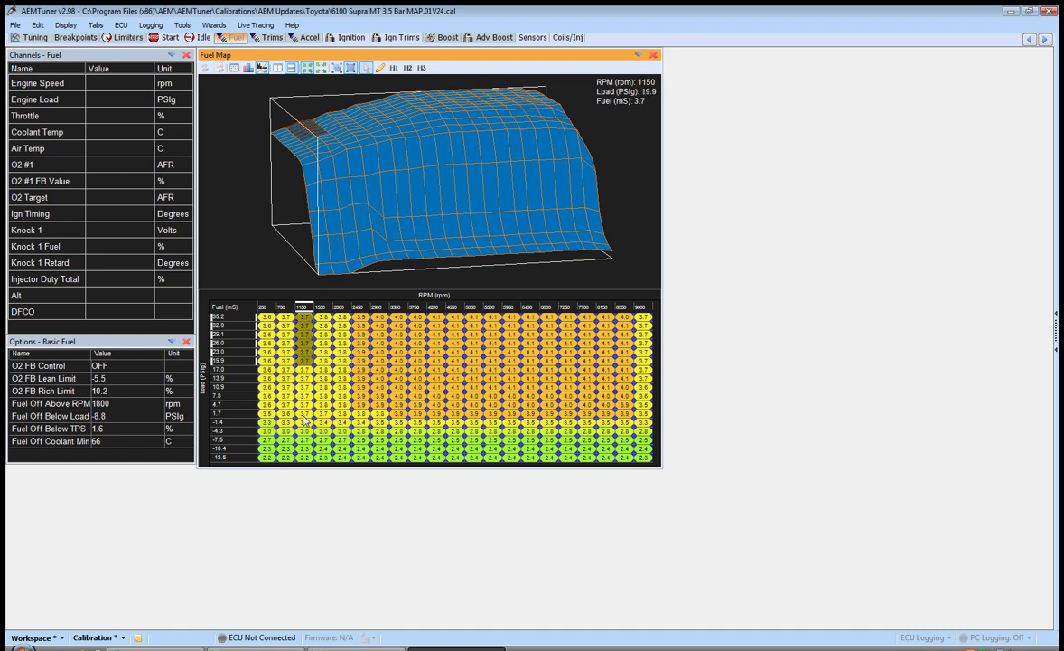
pyautogui.moveTo(305, 422); pyautogui.dragTo(358, 432)
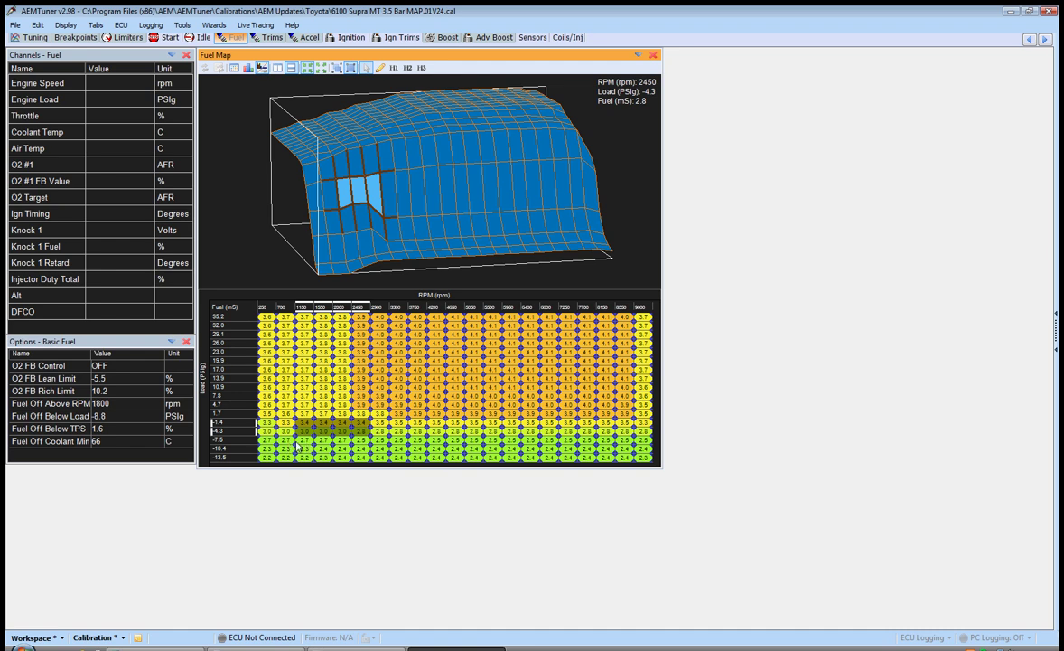
# Step: Increase the -10.4 PSIg row's 250–1150 rpm fuel cells to 2.5 ms
pyautogui.click(290, 440)
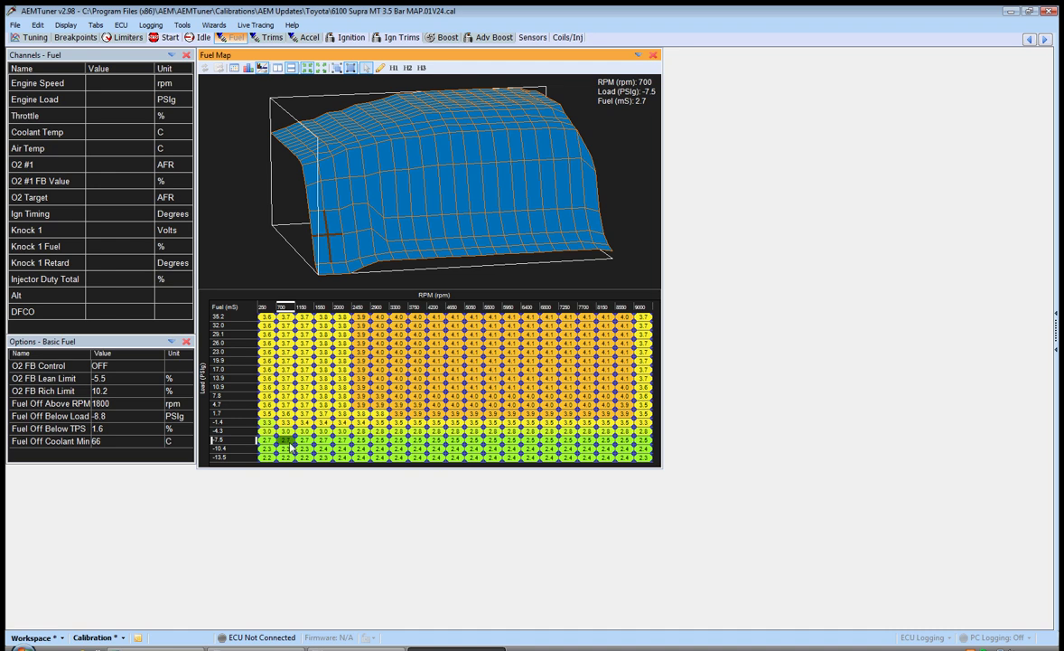
pyautogui.moveTo(289, 441); pyautogui.dragTo(308, 449)
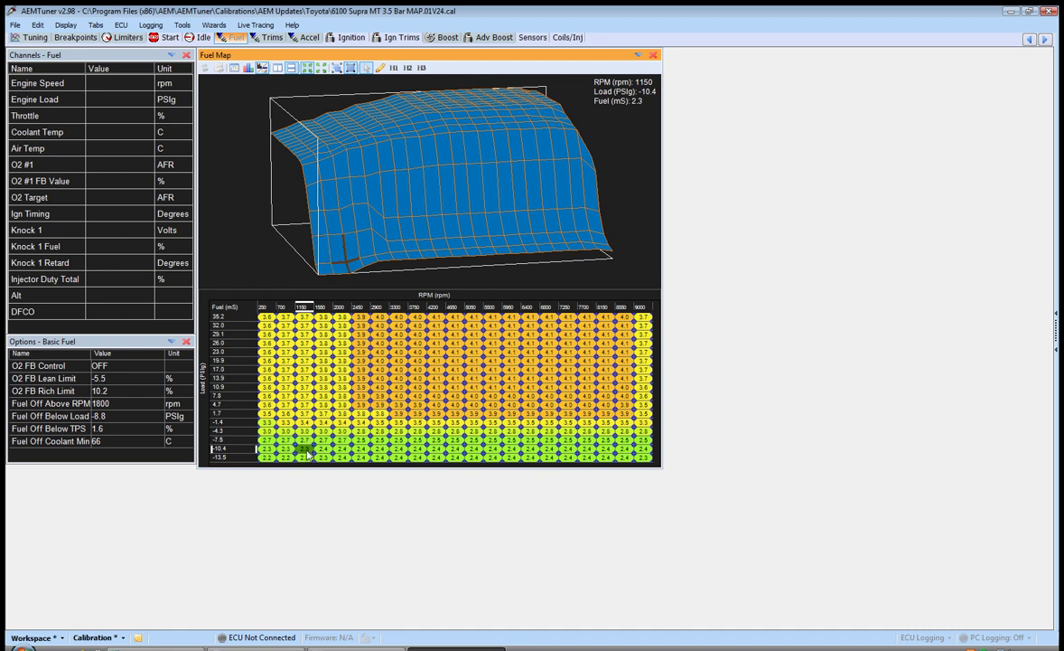
pyautogui.click(267, 448)
pyautogui.hotkey('shift', 'Right')
pyautogui.hotkey('shift', 'Right')
pyautogui.press('+')
pyautogui.press('+')
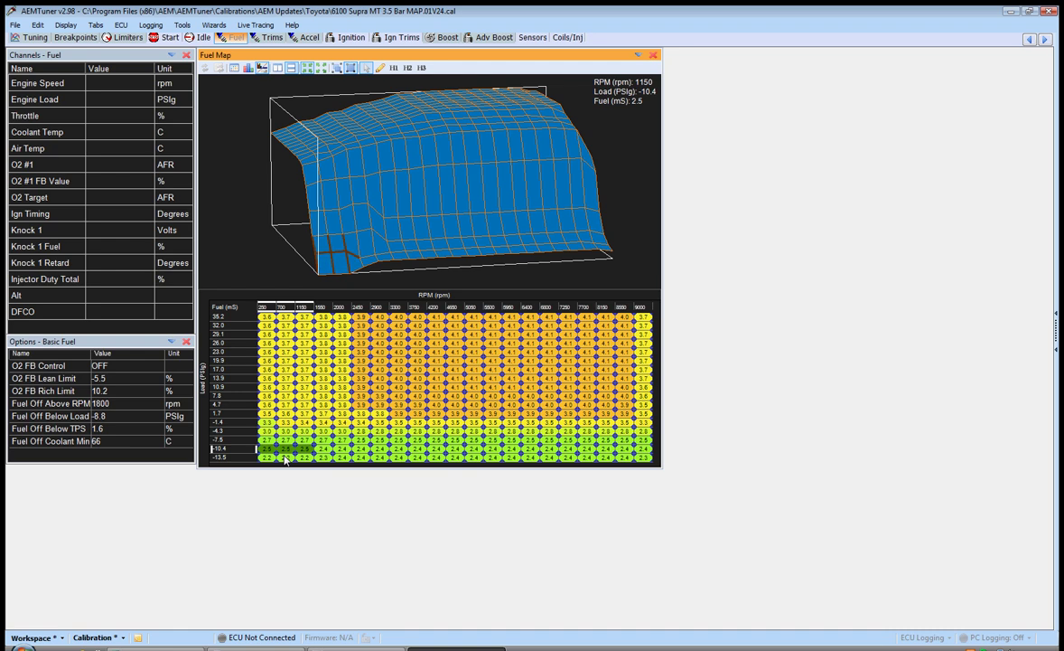
# Step: Step through nearby fuel cells on the -7.5 to -13.5 PSIg rows to check their values
pyautogui.press('Right')
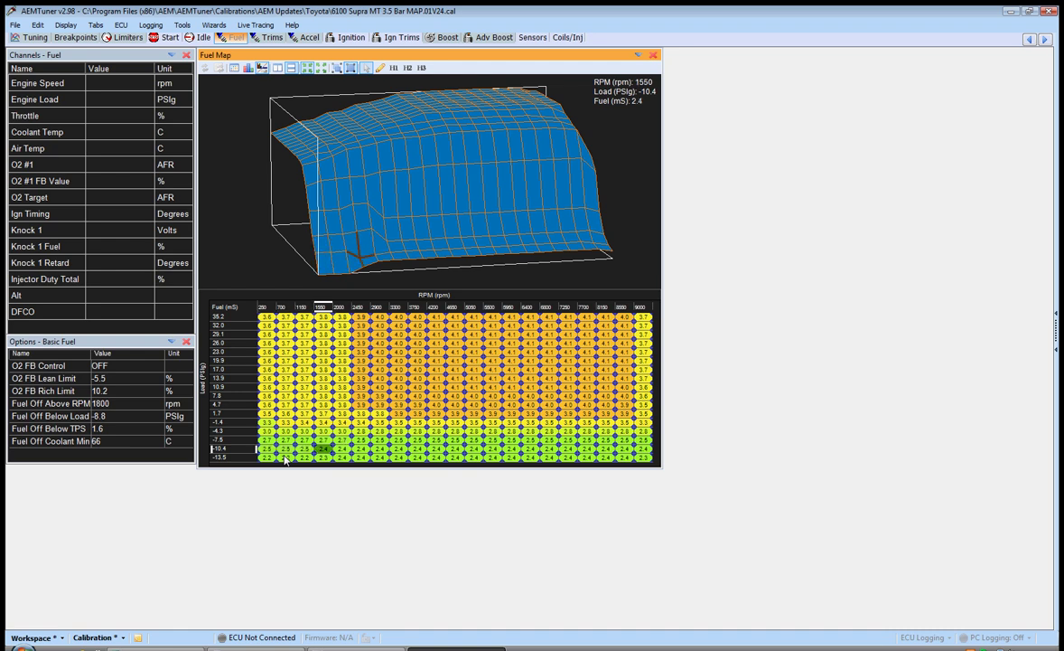
pyautogui.press('Up')
pyautogui.press('Right')
pyautogui.press('Right')
pyautogui.press('Left')
pyautogui.press('Down')
pyautogui.press('Down')
pyautogui.press('Left')
pyautogui.press('Left')
pyautogui.press('Left')
pyautogui.press('Left')
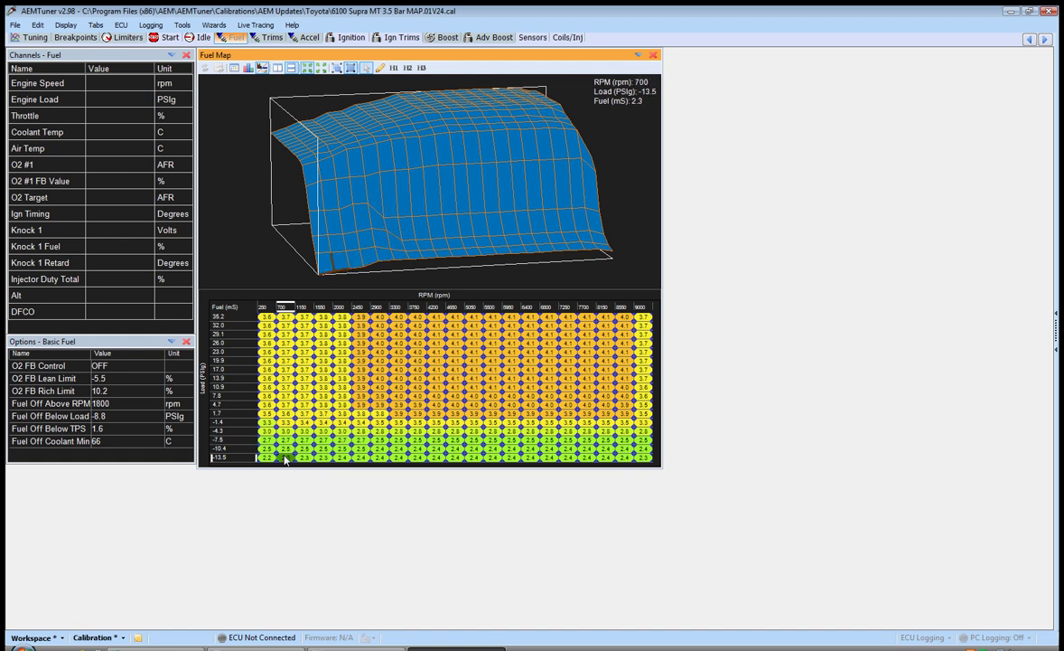
pyautogui.press('Right')
pyautogui.press('Right')
pyautogui.press('Right')
pyautogui.press('Up')
pyautogui.press('Up')
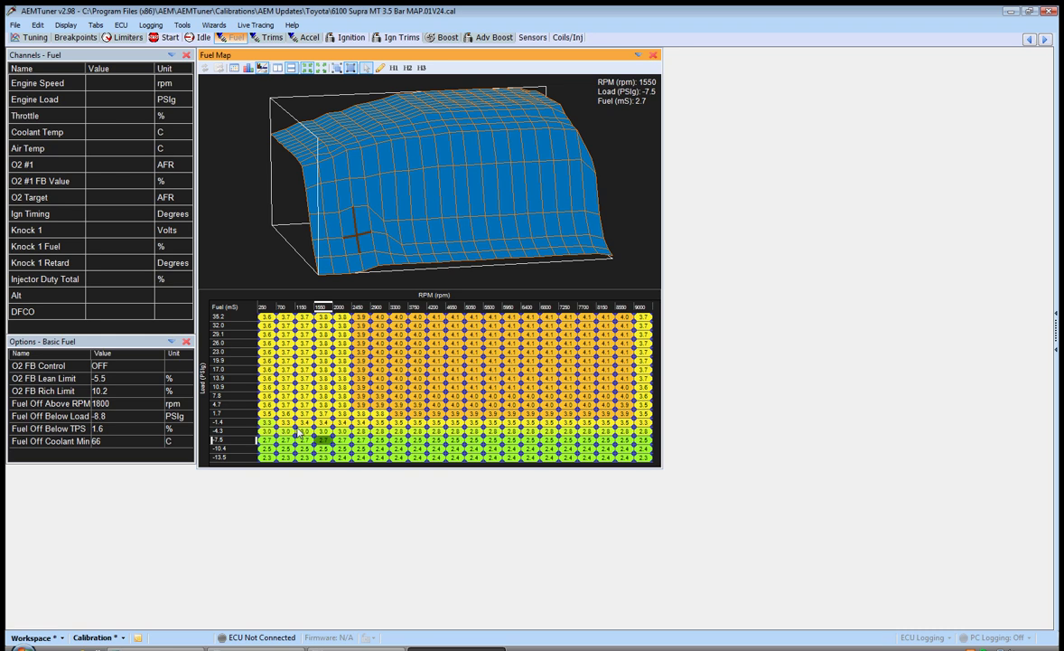
# Step: Back in the fuel map, highlight the 250–2450 rpm block from -4.3 to -13.5 PSIg
pyautogui.click(195, 37)
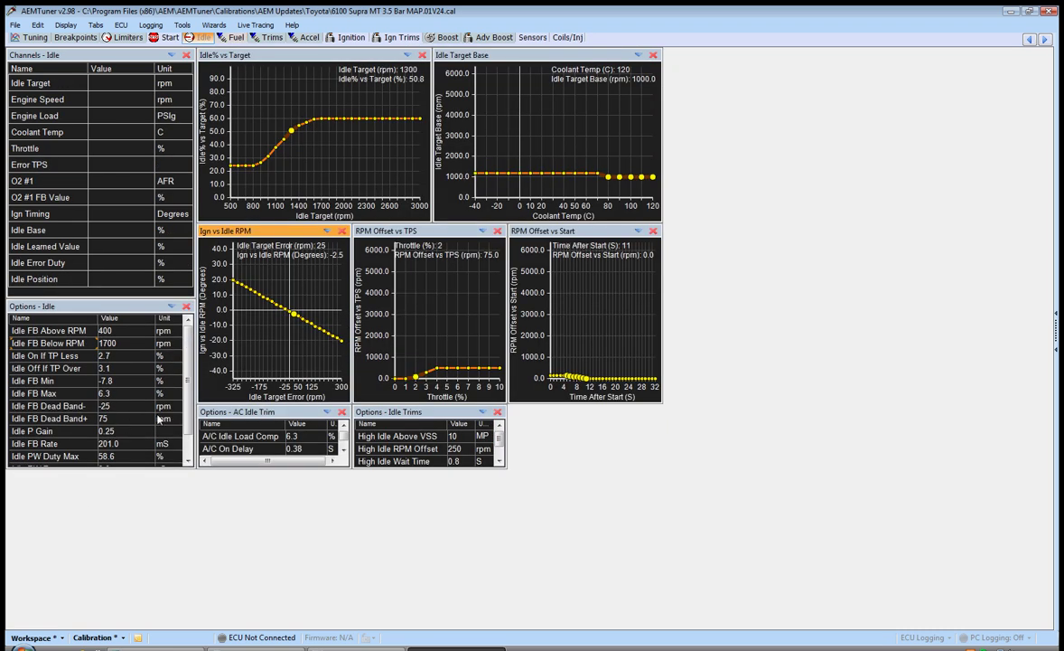
pyautogui.click(218, 38)
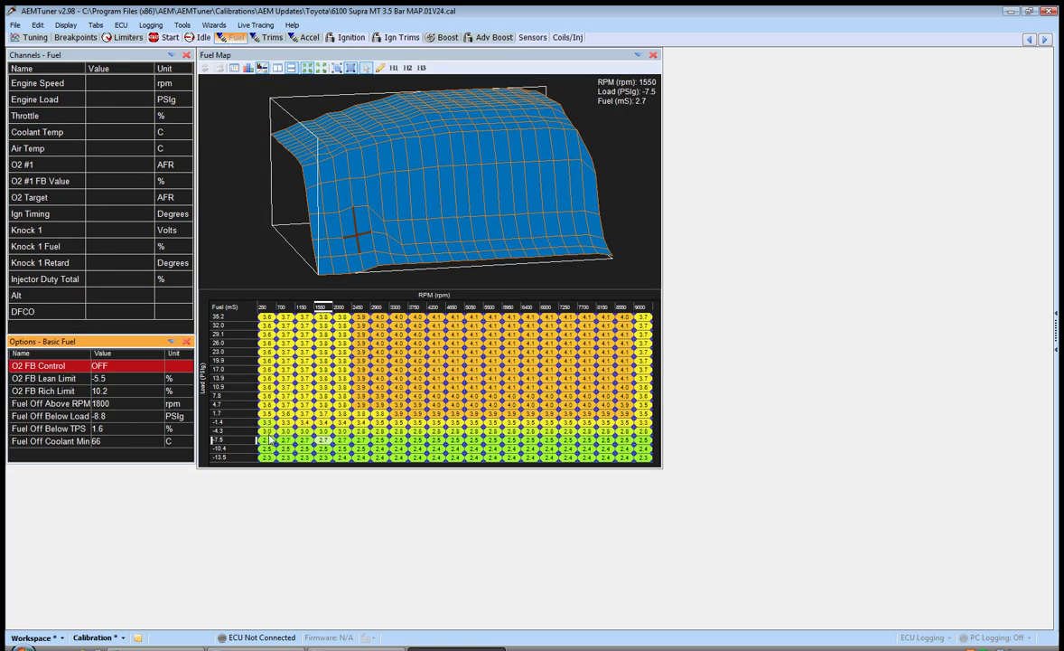
pyautogui.moveTo(267, 431); pyautogui.dragTo(368, 485)
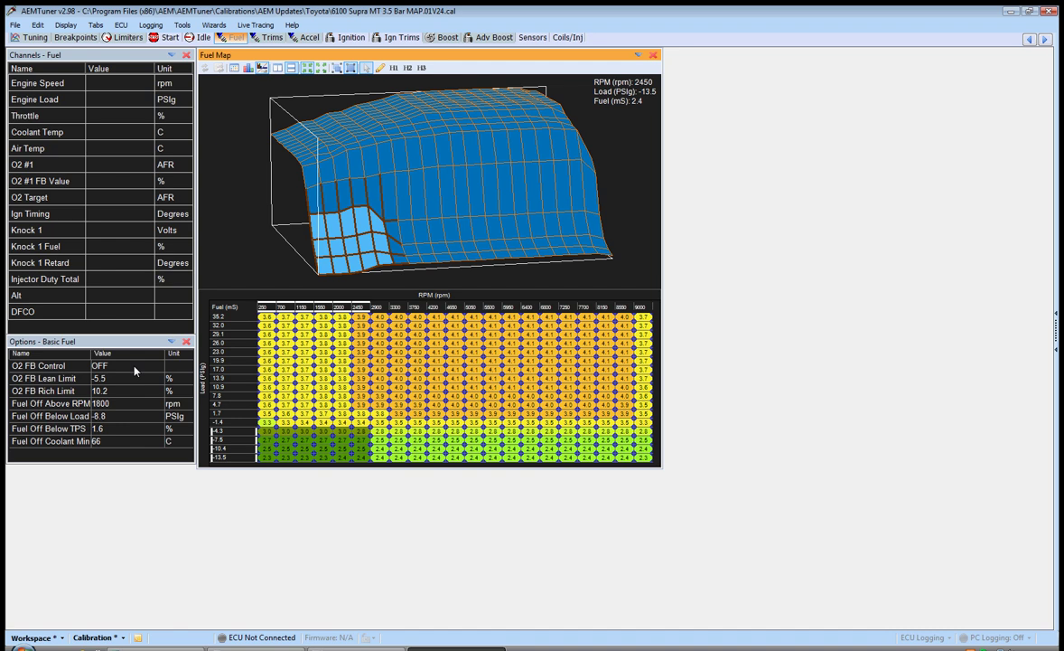
# Step: Switch to the Idle workspace, where the idle target base sits near 1000 rpm
pyautogui.click(187, 37)
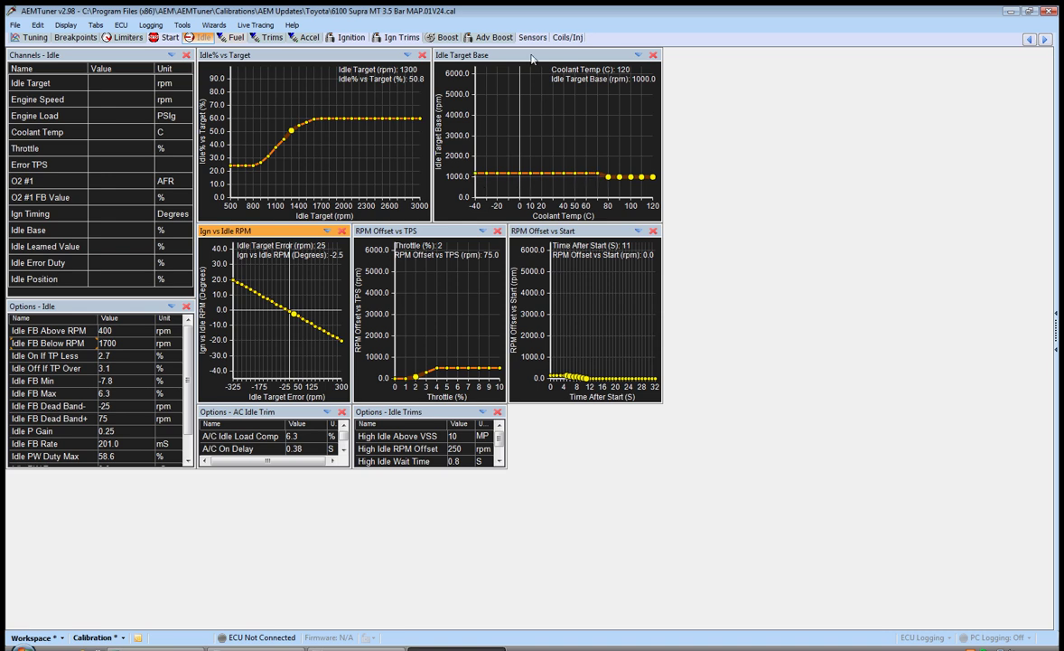
# Step: Enlarge the Idle Target Base chart and set its 80–120 °C points to 900 rpm
pyautogui.doubleClick(492, 55)
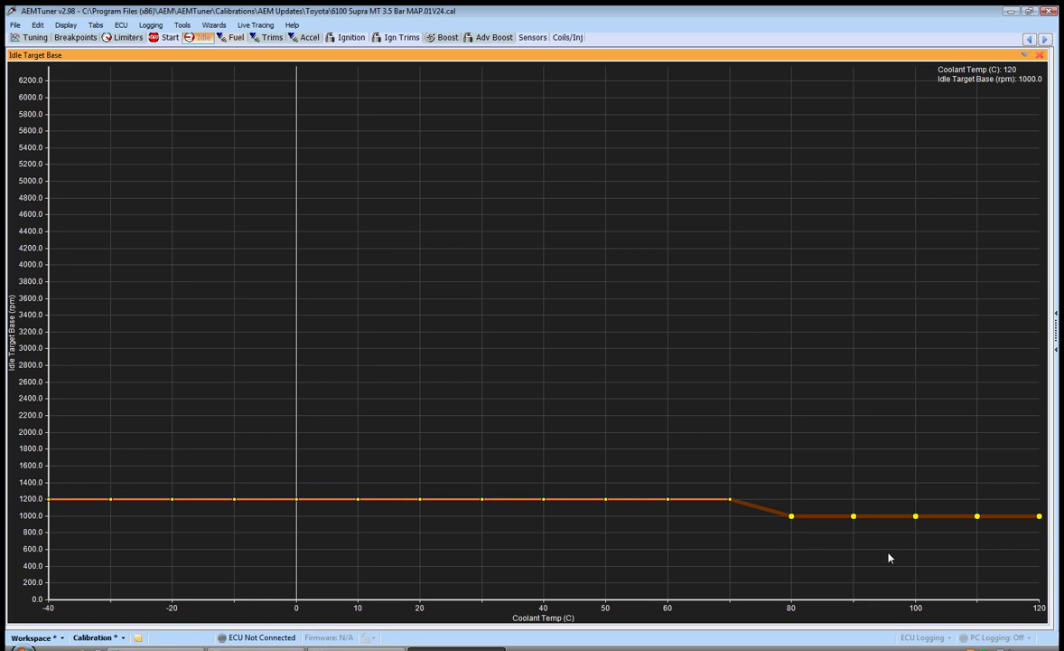
pyautogui.click(792, 516)
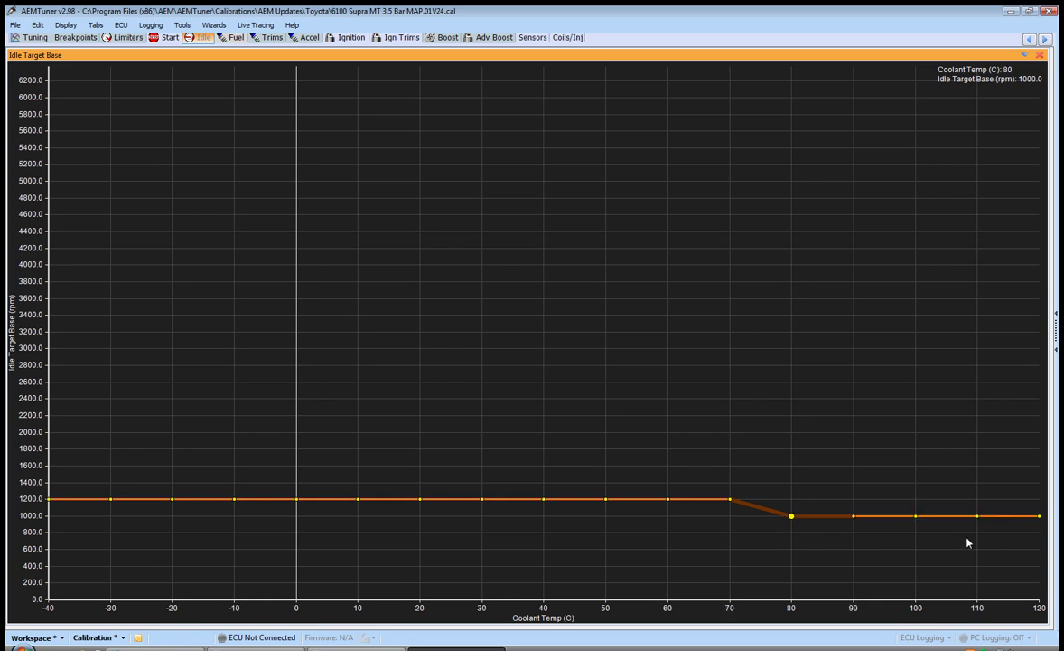
pyautogui.hotkey('shift', 'Right')
pyautogui.hotkey('shift', 'Right')
pyautogui.hotkey('shift', 'Right')
pyautogui.hotkey('shift', 'Right')
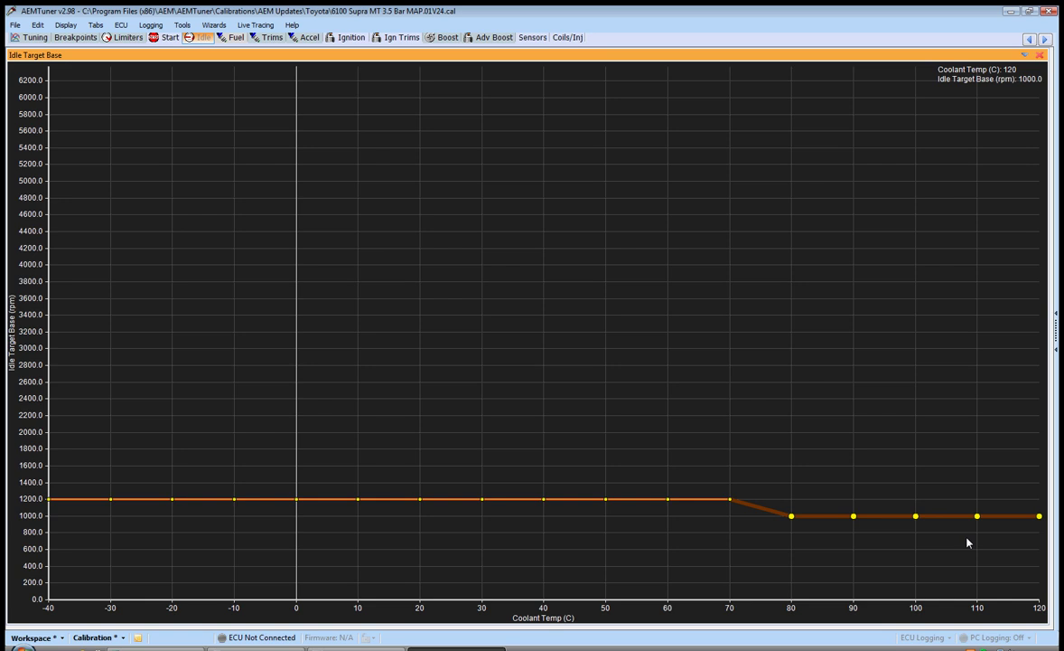
pyautogui.write('=')
pyautogui.write('900')
pyautogui.press('Return')
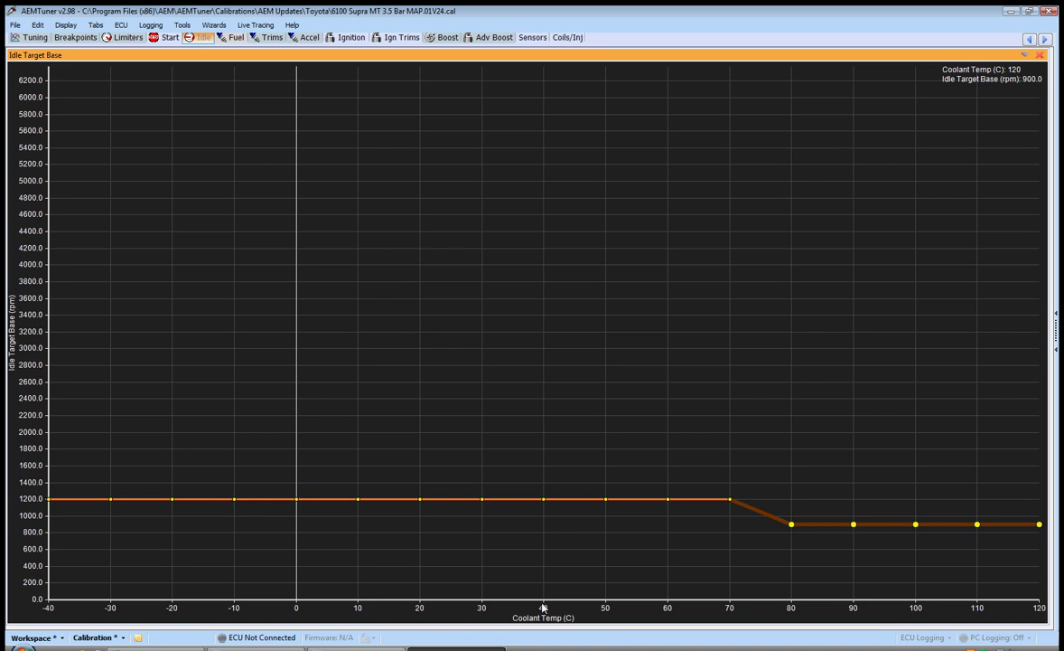
# Step: Interpolate the 30–80 °C points into a smooth ramp from 1200 rpm down to 900 rpm
pyautogui.click(482, 502)
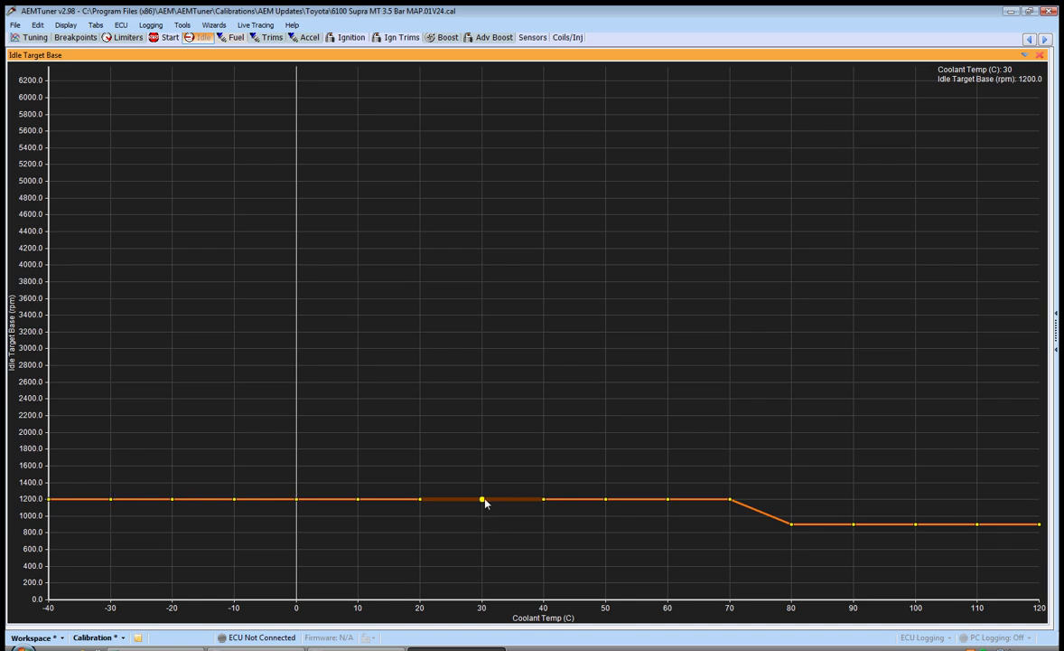
pyautogui.click(792, 525)
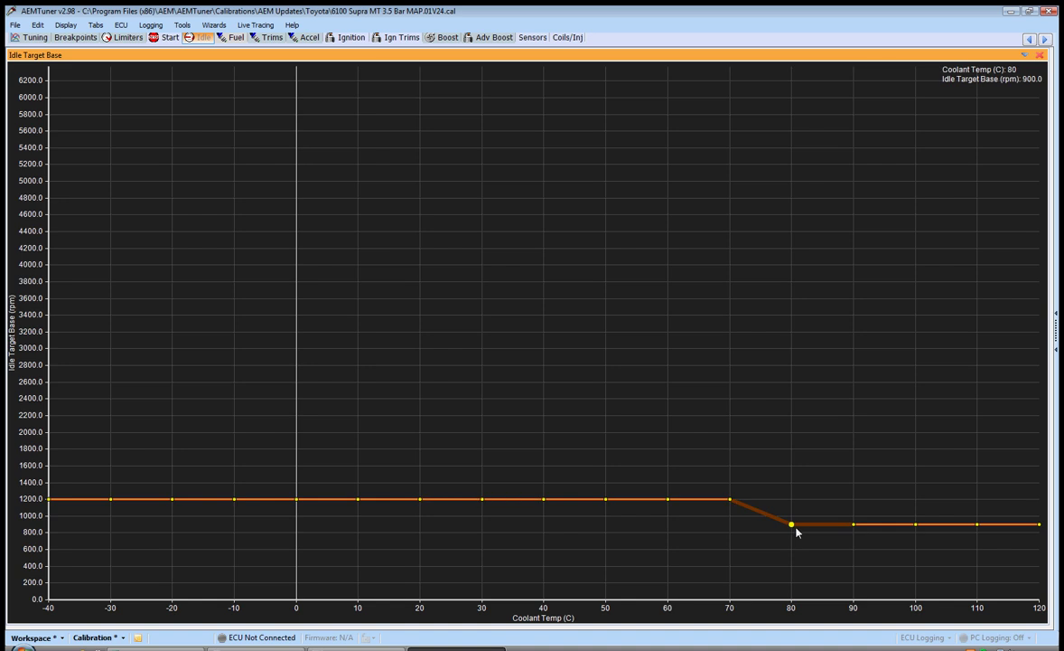
pyautogui.hotkey('shift', 'Left')
pyautogui.hotkey('shift', 'Left')
pyautogui.hotkey('shift', 'Left')
pyautogui.hotkey('shift', 'Left')
pyautogui.hotkey('shift', 'Left')
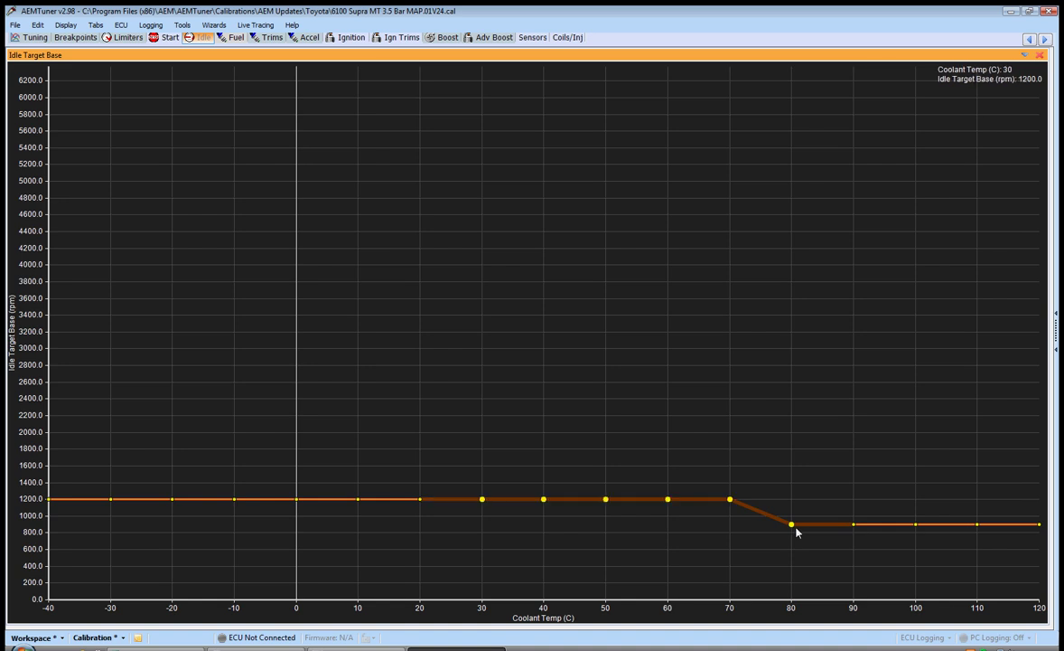
pyautogui.hotkey('ctrl', 'i')
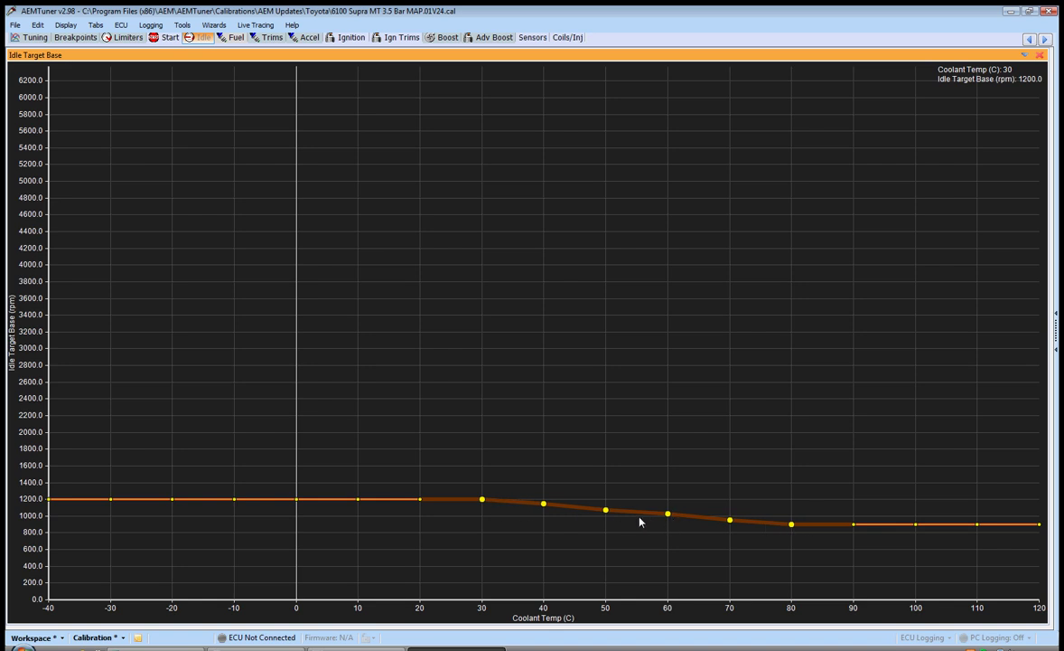
pyautogui.click(668, 514)
pyautogui.press('Up')
pyautogui.press('Up')
pyautogui.press('Up')
pyautogui.press('Up')
pyautogui.press('Up')
pyautogui.press('Up')
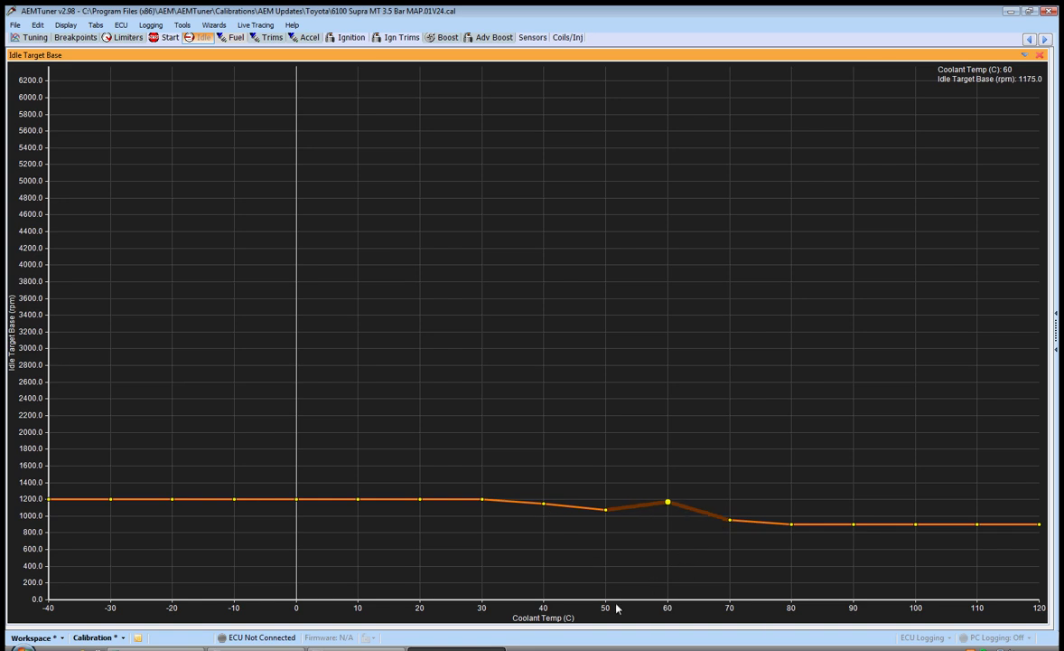
pyautogui.click(490, 512)
pyautogui.hotkey('shift', 'Right')
pyautogui.hotkey('shift', 'Right')
pyautogui.hotkey('shift', 'Right')
pyautogui.hotkey('shift', 'Right')
pyautogui.hotkey('shift', 'Right')
pyautogui.hotkey('ctrl', 'i')
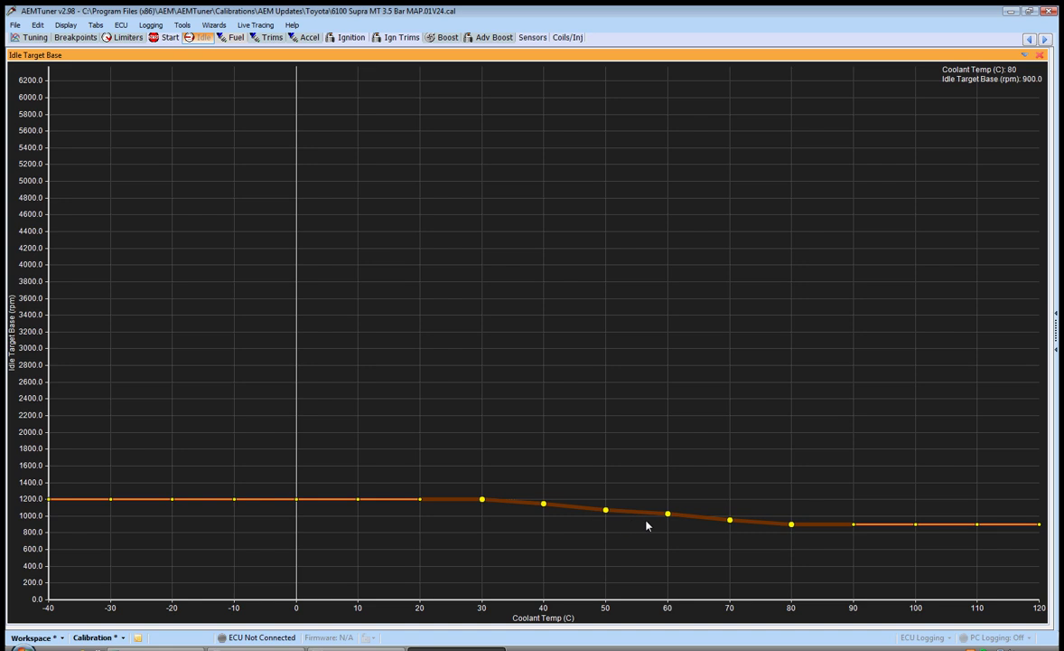
# Step: Restore the Idle Target Base chart to normal size and focus the RPM Offset vs TPS chart
pyautogui.doubleClick(657, 52)
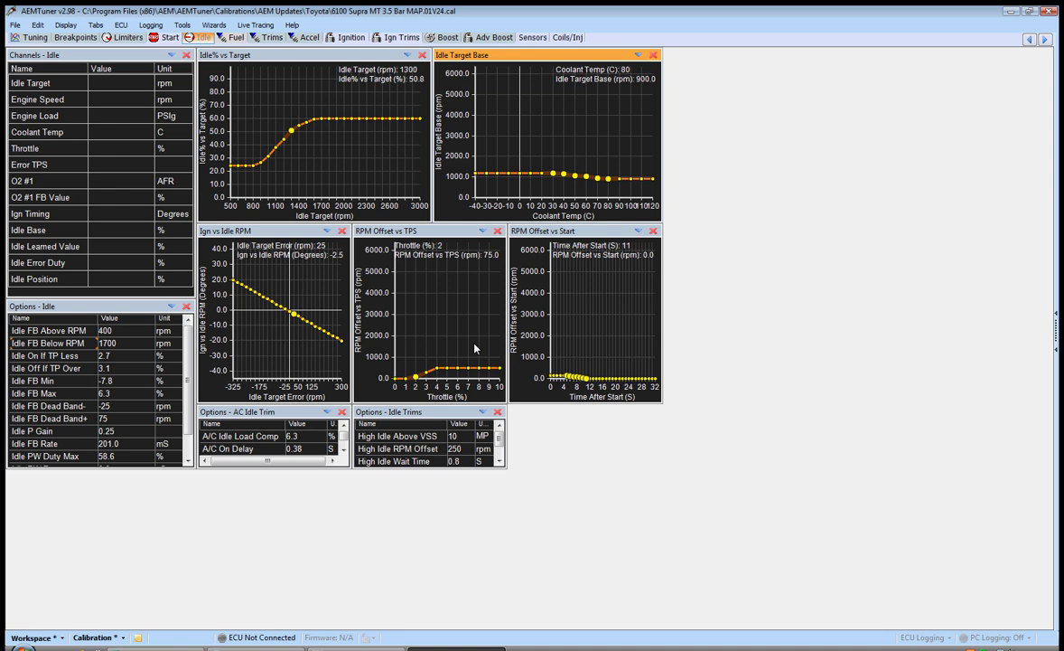
pyautogui.click(441, 234)
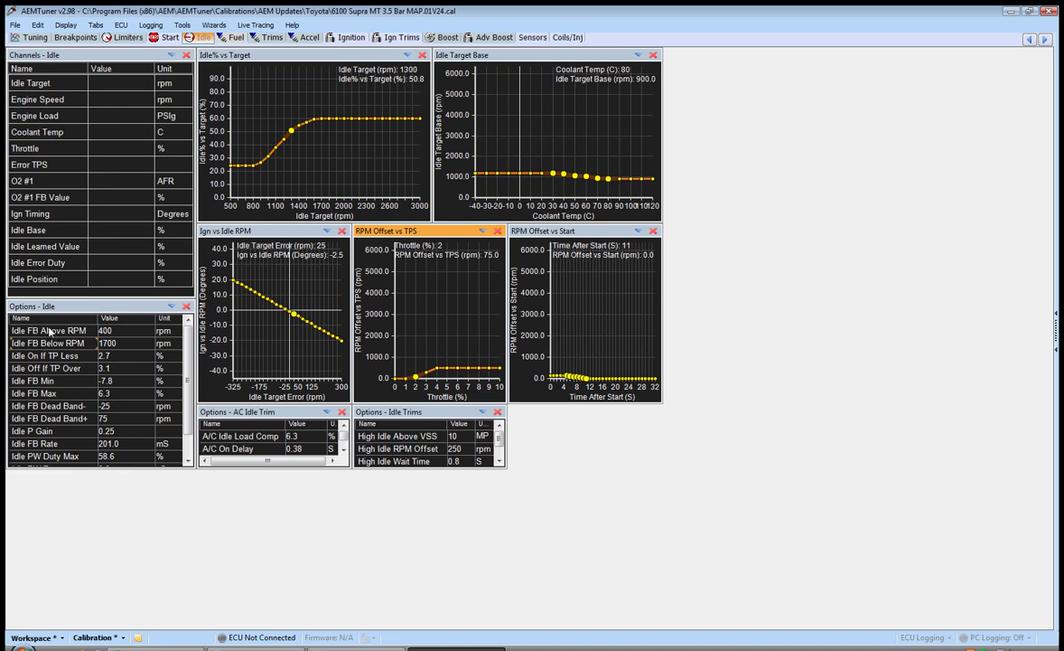
pyautogui.click(118, 331)
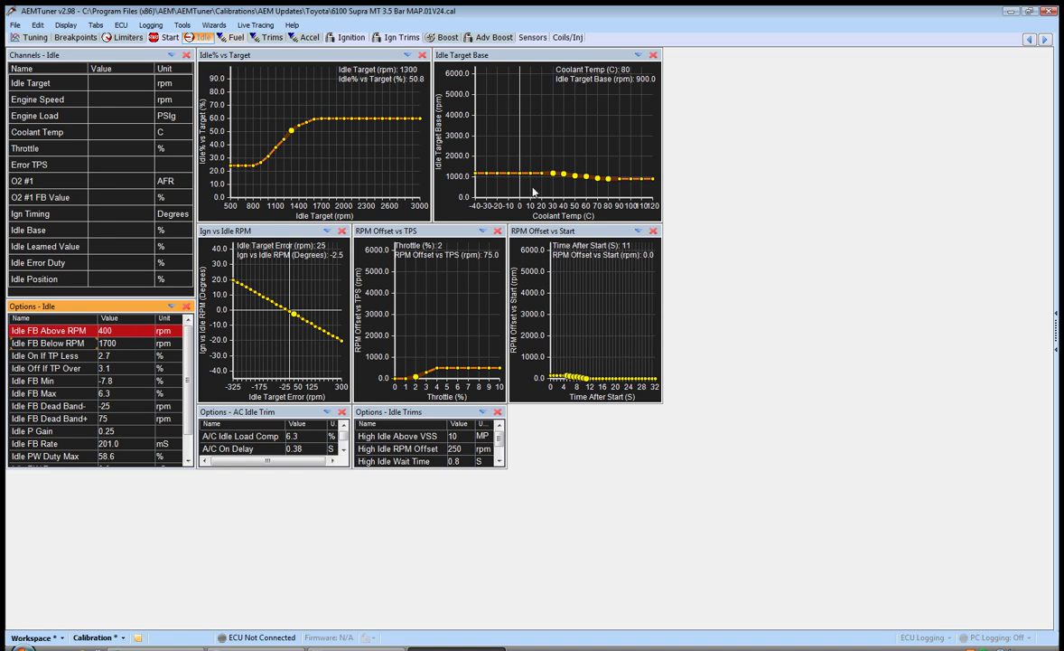
pyautogui.click(123, 344)
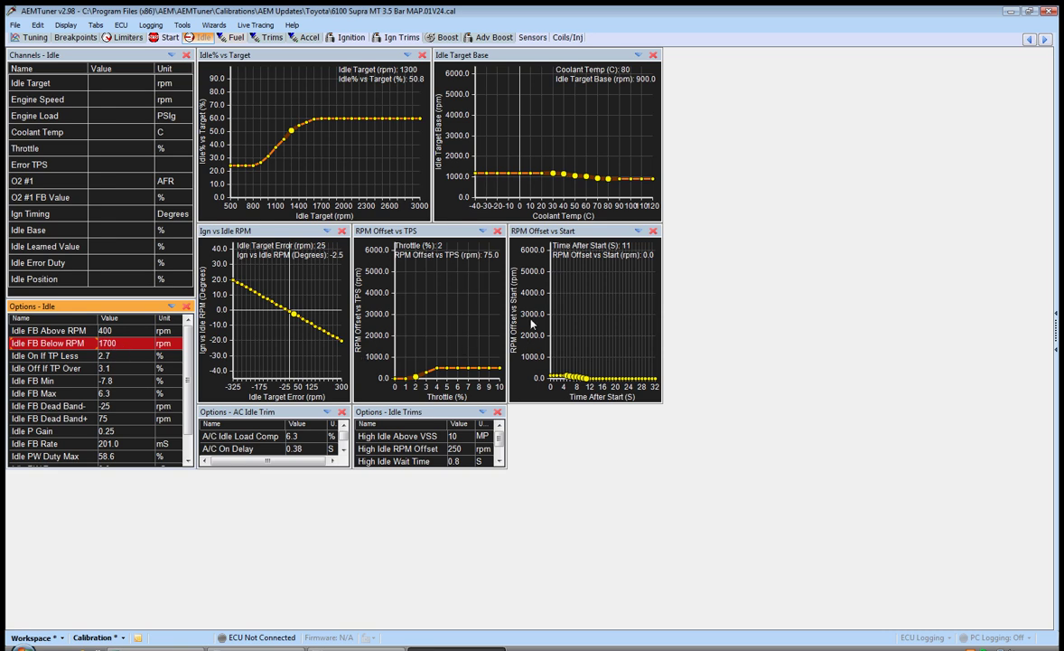
pyautogui.click(316, 124)
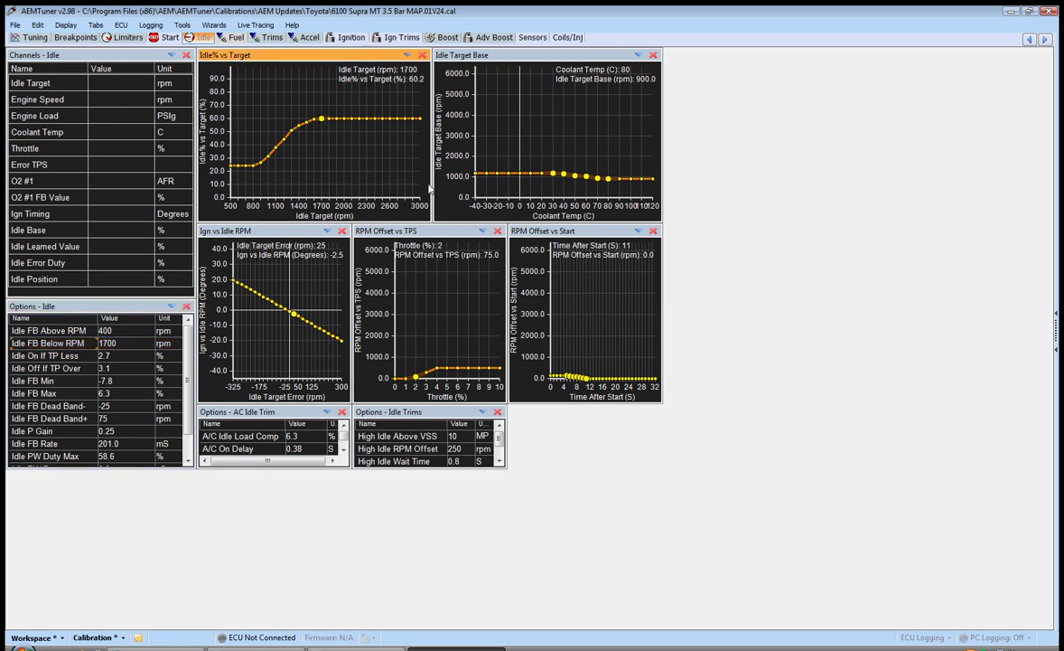
pyautogui.doubleClick(113, 356)
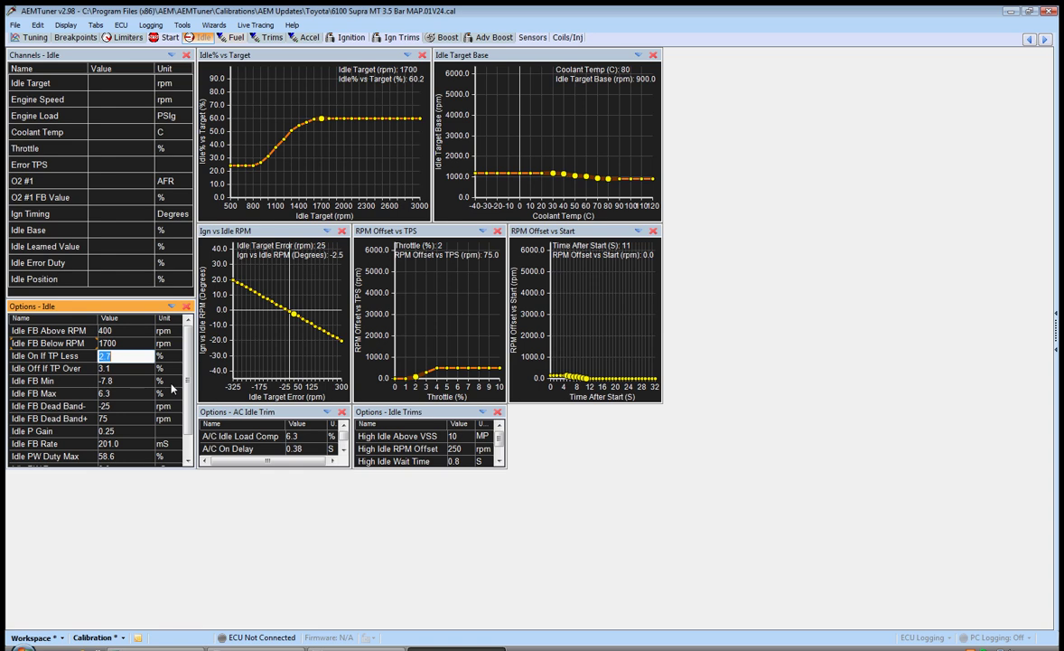
pyautogui.press('Return')
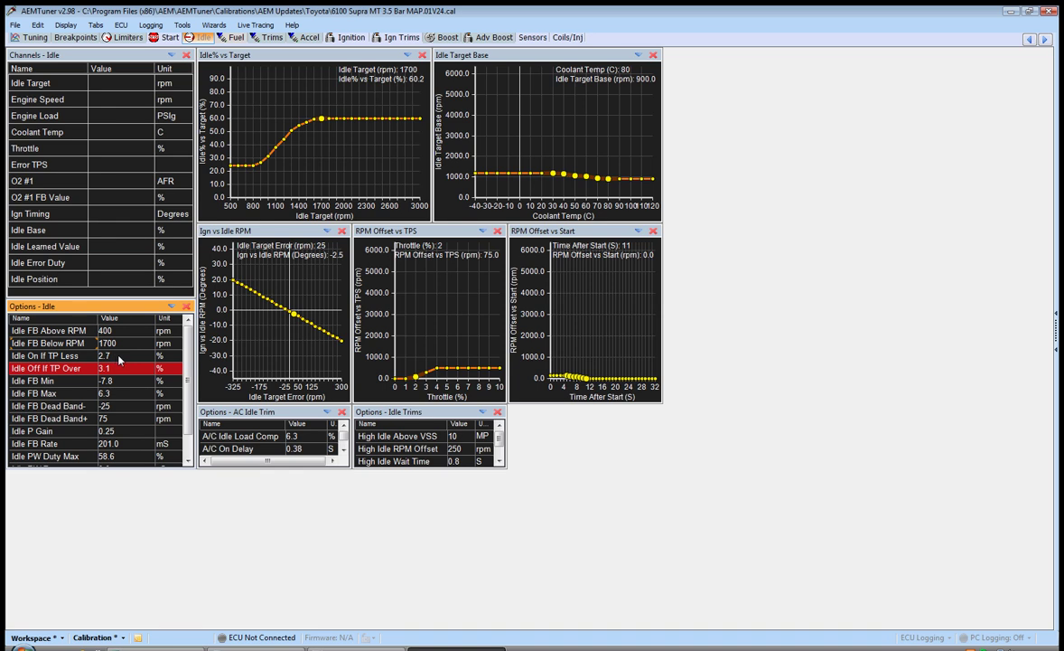
pyautogui.click(122, 358)
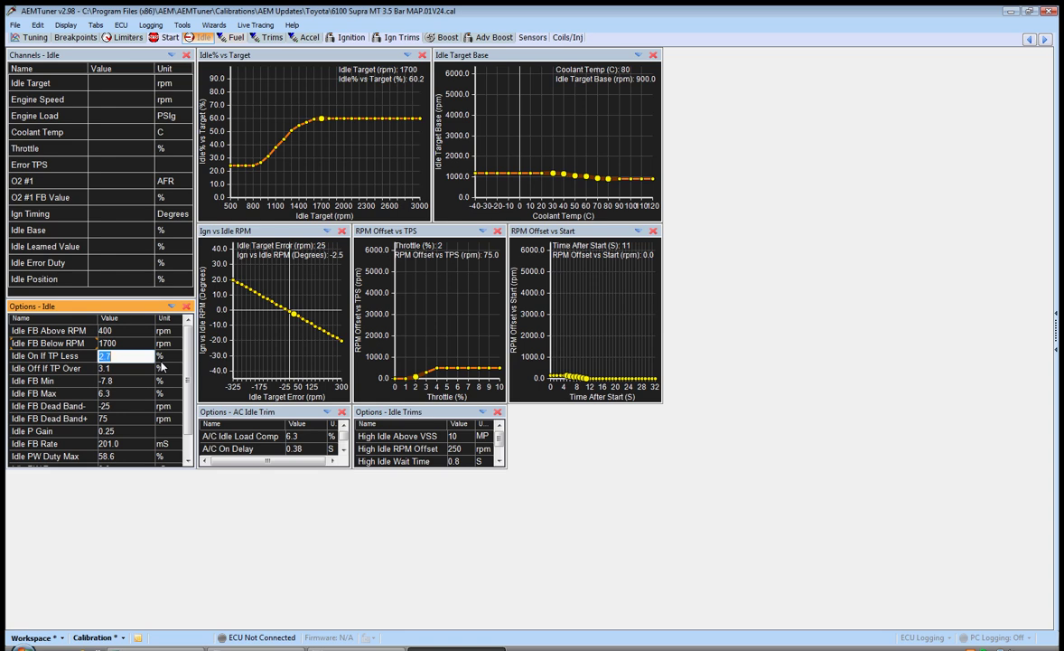
pyautogui.write('3.1')
pyautogui.press('Return')
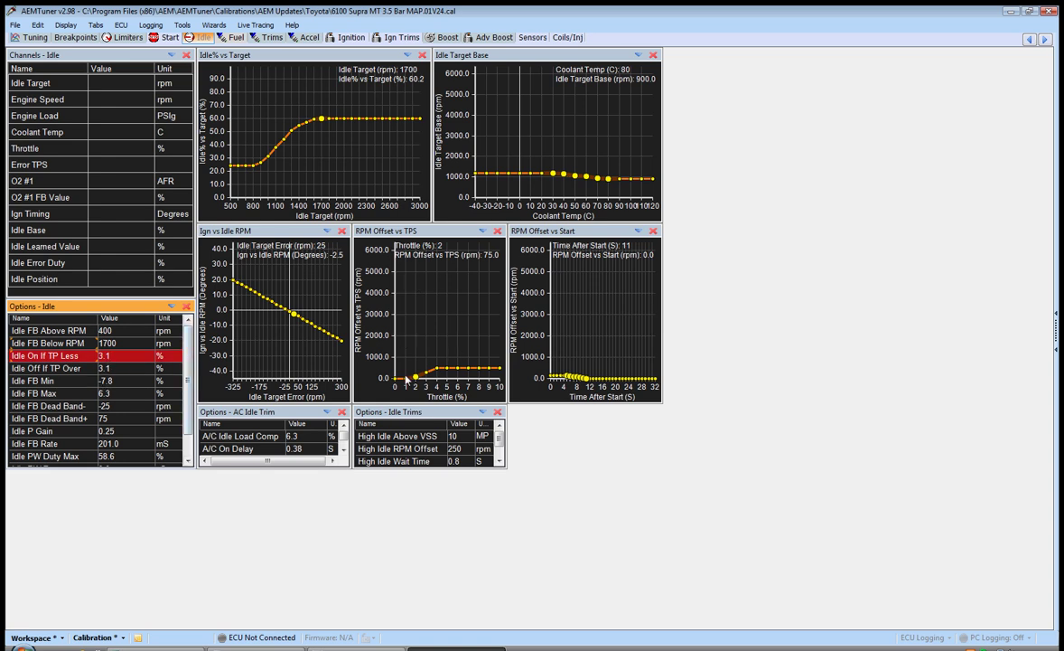
pyautogui.doubleClick(149, 356)
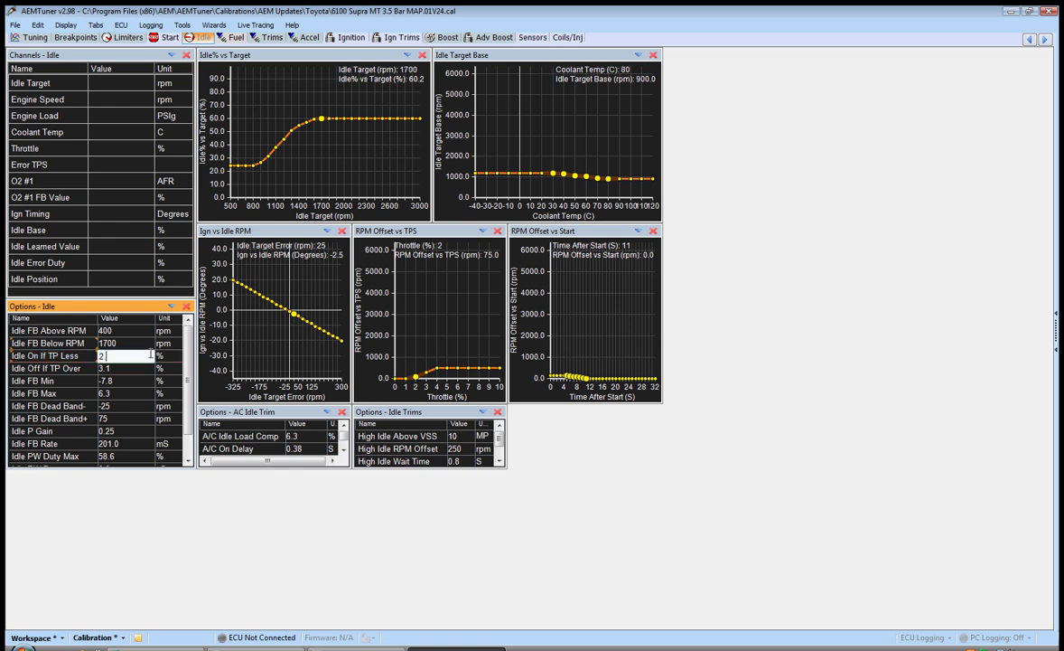
pyautogui.press('Return')
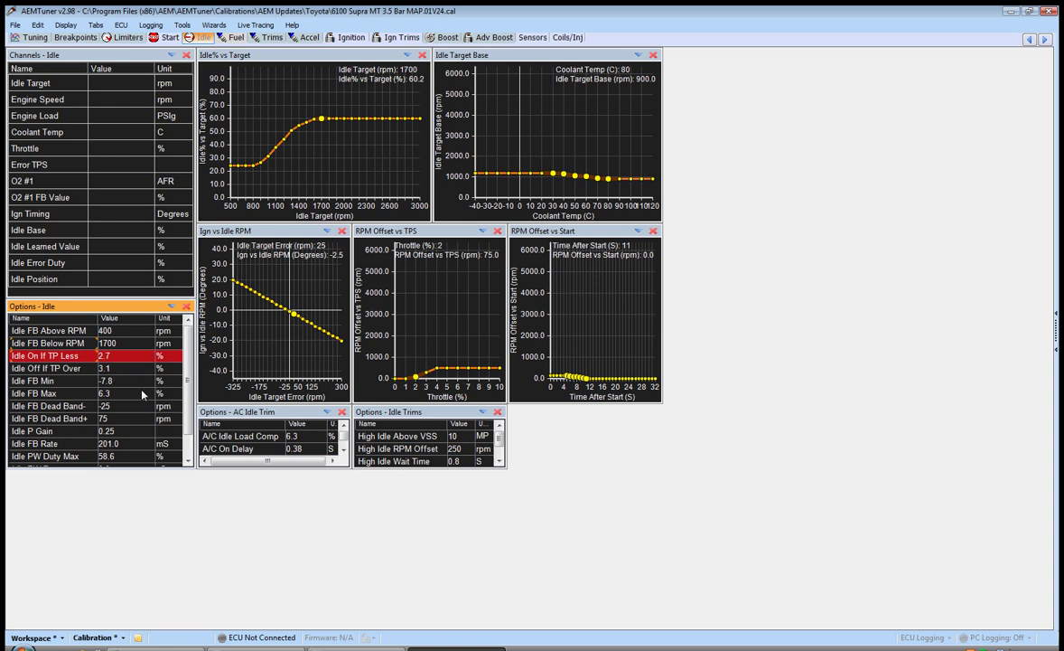
pyautogui.doubleClick(150, 382)
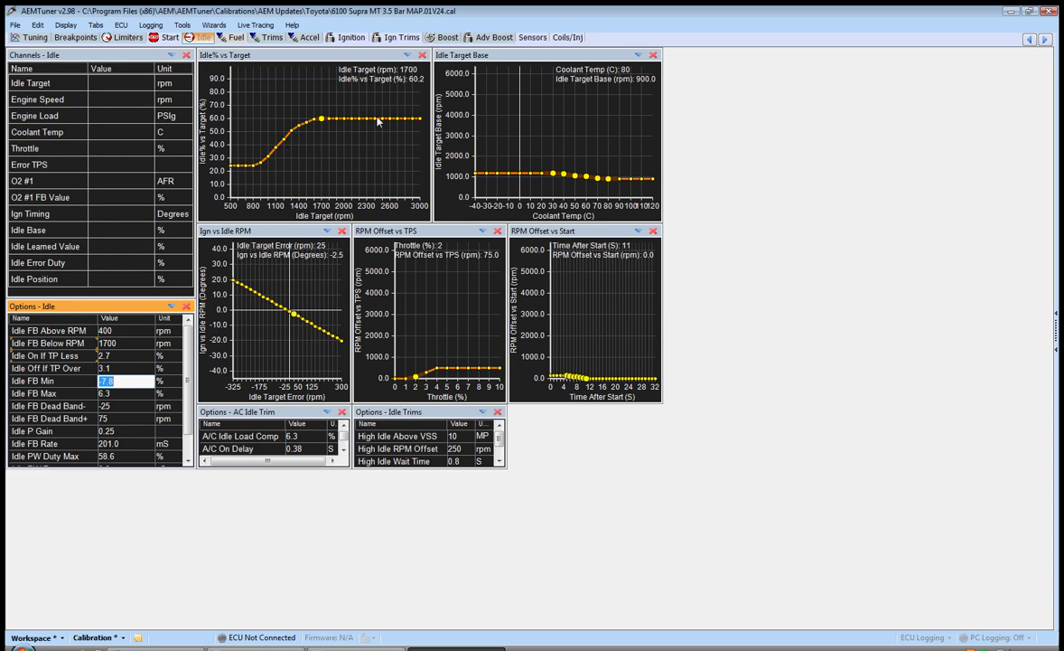
pyautogui.click(126, 388)
pyautogui.click(127, 380)
pyautogui.click(131, 408)
pyautogui.click(127, 380)
pyautogui.press('BackSpace')
pyautogui.write('-30.1')
pyautogui.press('Return')
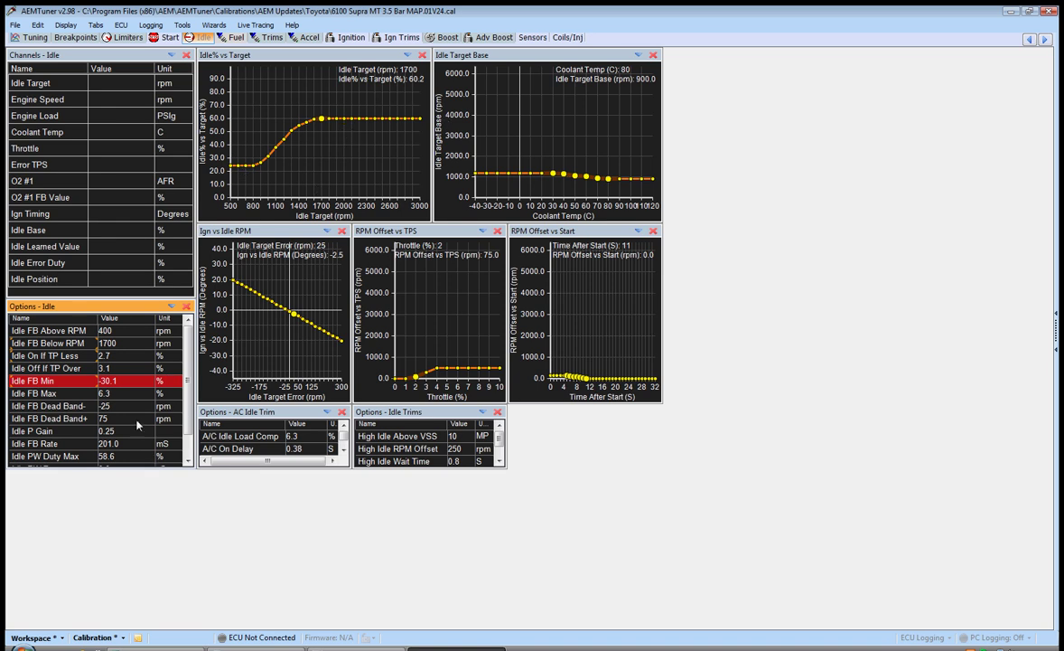
pyautogui.click(120, 394)
pyautogui.write('30.1')
pyautogui.press('Return')
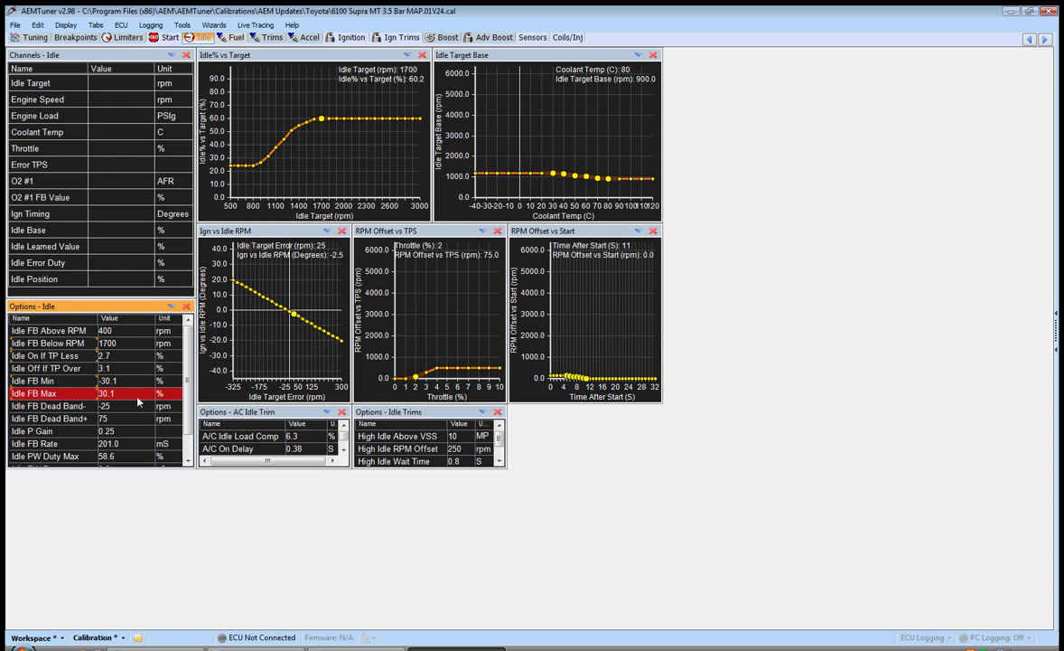
# Step: Change the Idle FB Min value to -14.8 and the Idle FB Max value to 14.8 percent
pyautogui.click(133, 380)
pyautogui.click(133, 381)
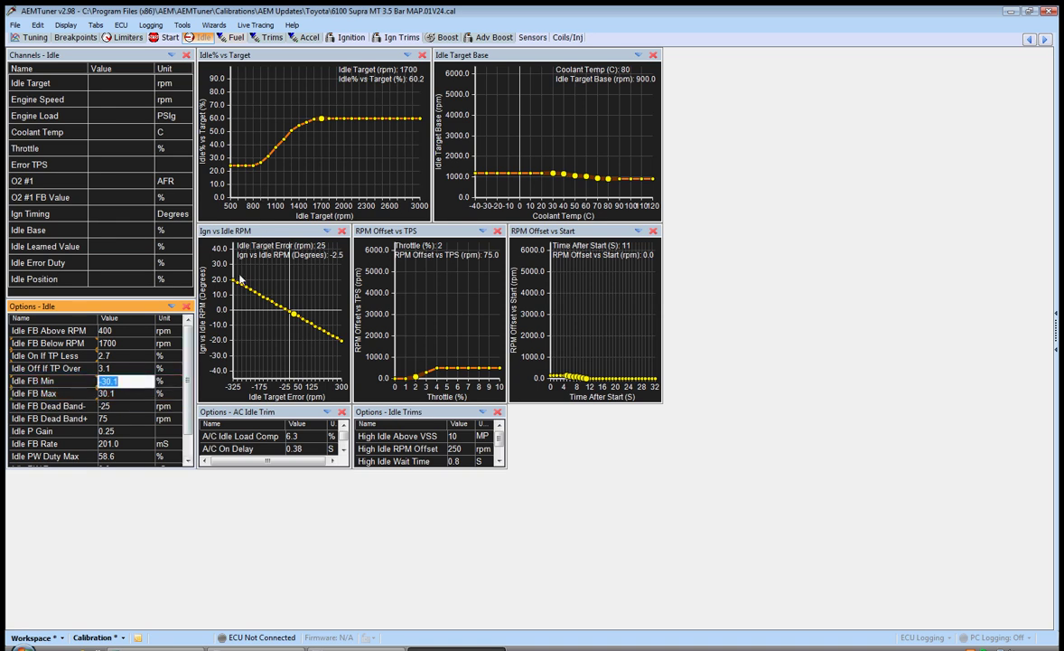
pyautogui.write('14.8')
pyautogui.press('Return')
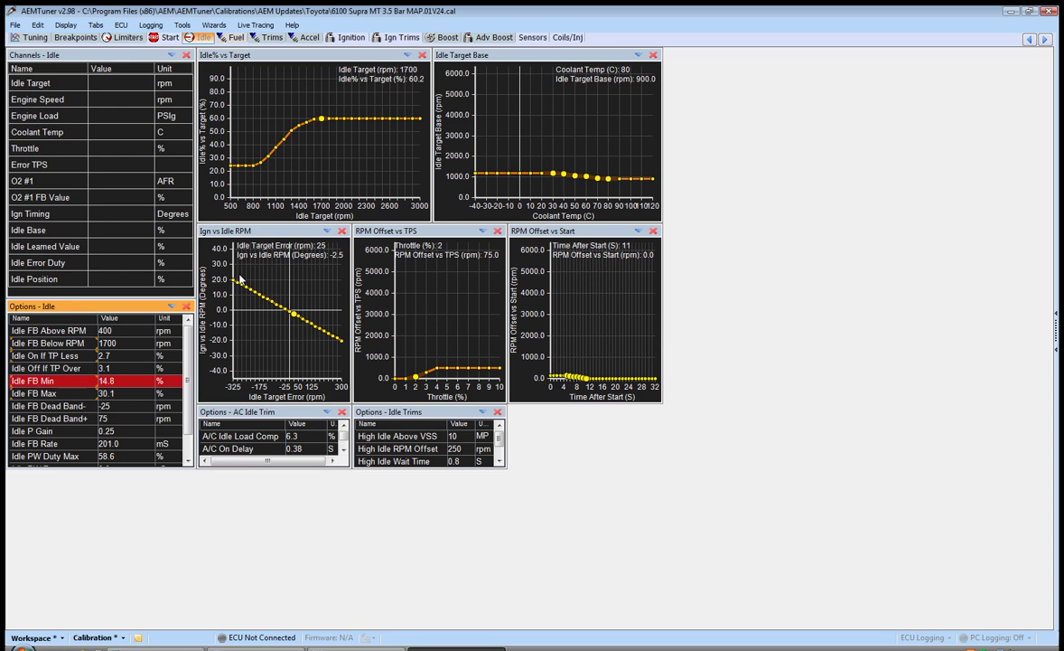
pyautogui.click(133, 381)
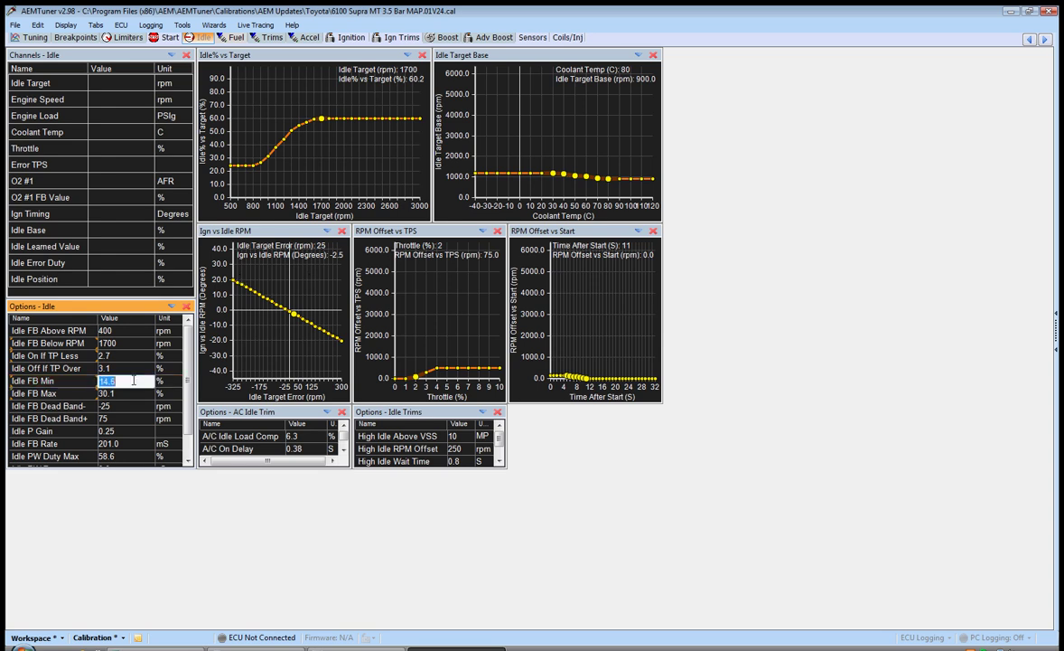
pyautogui.scroll(-5, 133, 381)
pyautogui.scroll(1, 133, 381)
pyautogui.scroll(-3, 133, 381)
pyautogui.press('Return')
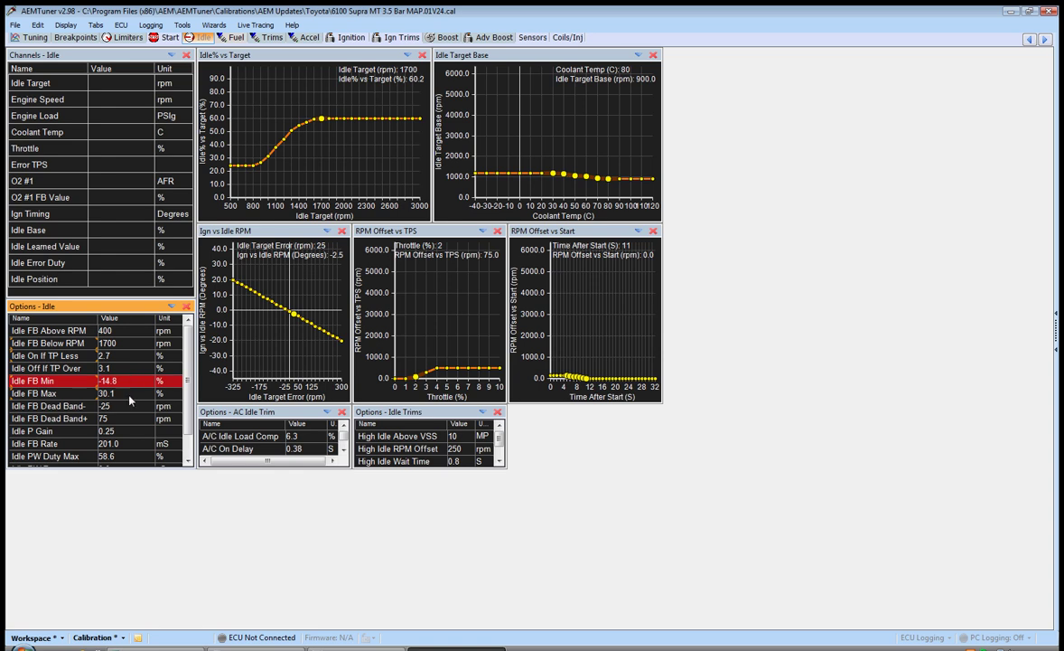
pyautogui.click(129, 394)
pyautogui.write('14.8')
pyautogui.press('Return')
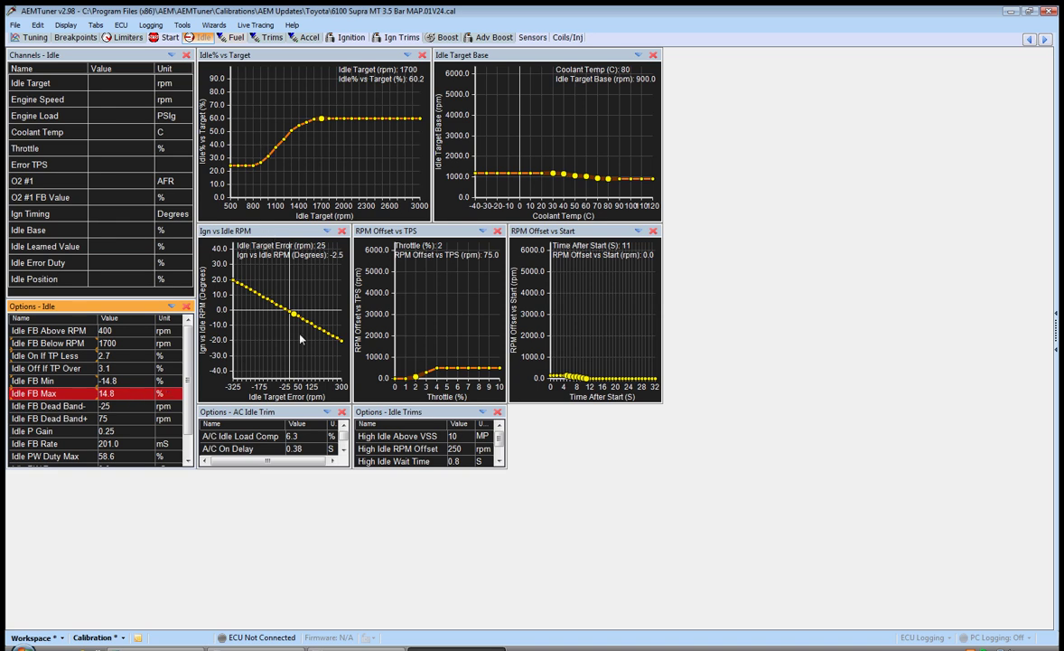
# Step: Enter -50 rpm for Idle FB Dead Band- and 50 rpm for Idle FB Dead Band+
pyautogui.click(120, 409)
pyautogui.click(120, 408)
pyautogui.write('-50')
pyautogui.press('Return')
pyautogui.doubleClick(124, 420)
pyautogui.write('50')
pyautogui.press('Return')
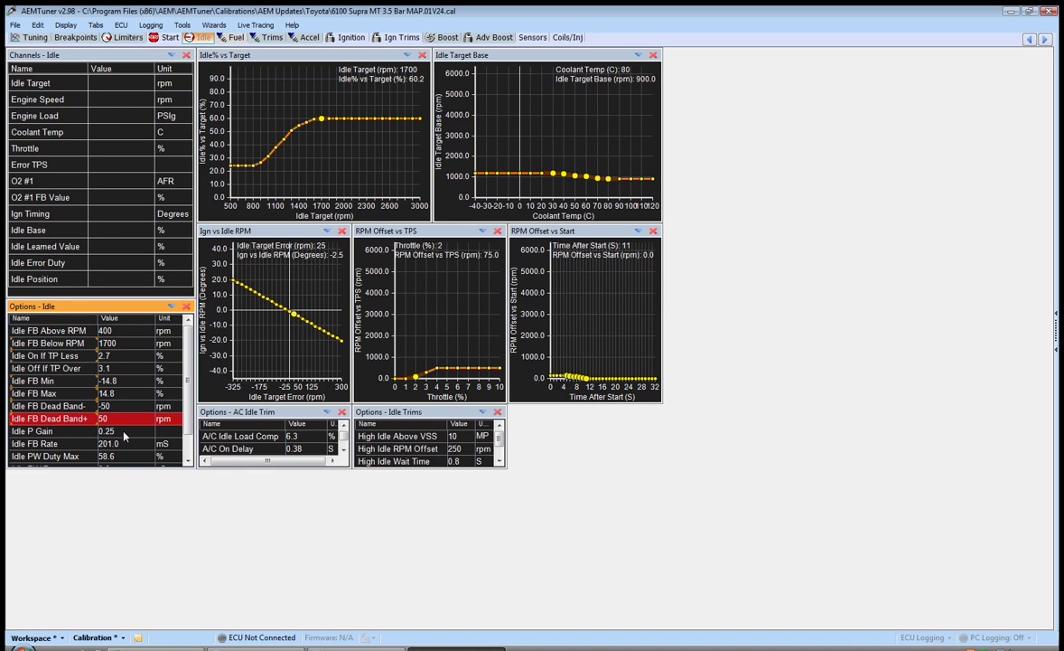
# Step: Set the Idle P Gain option to 1.00, replacing the previous 0.25
pyautogui.click(122, 432)
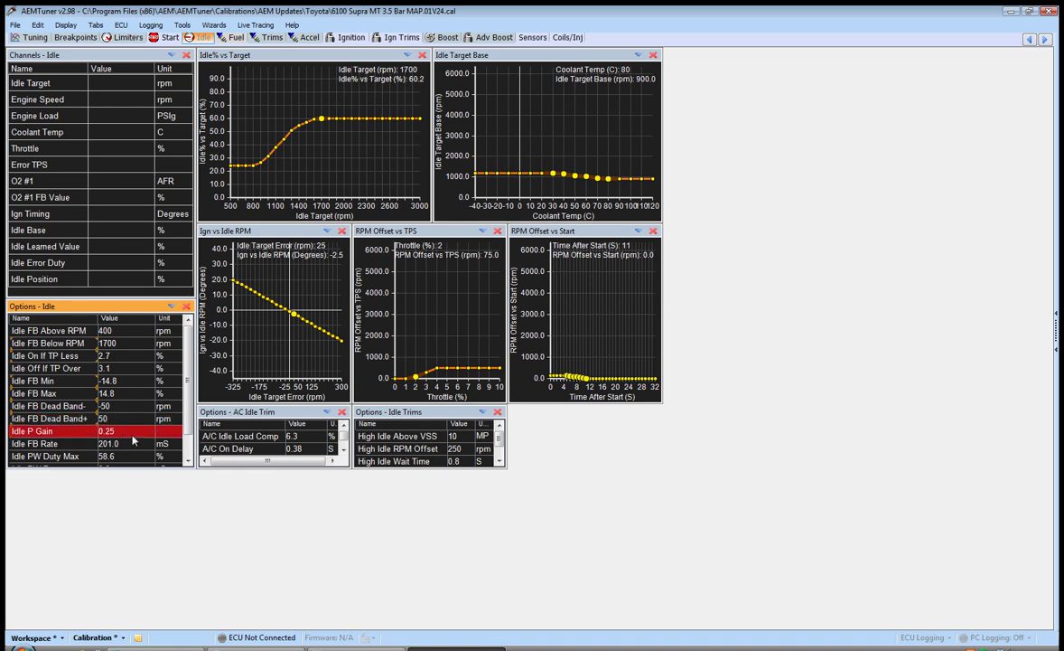
pyautogui.click(135, 433)
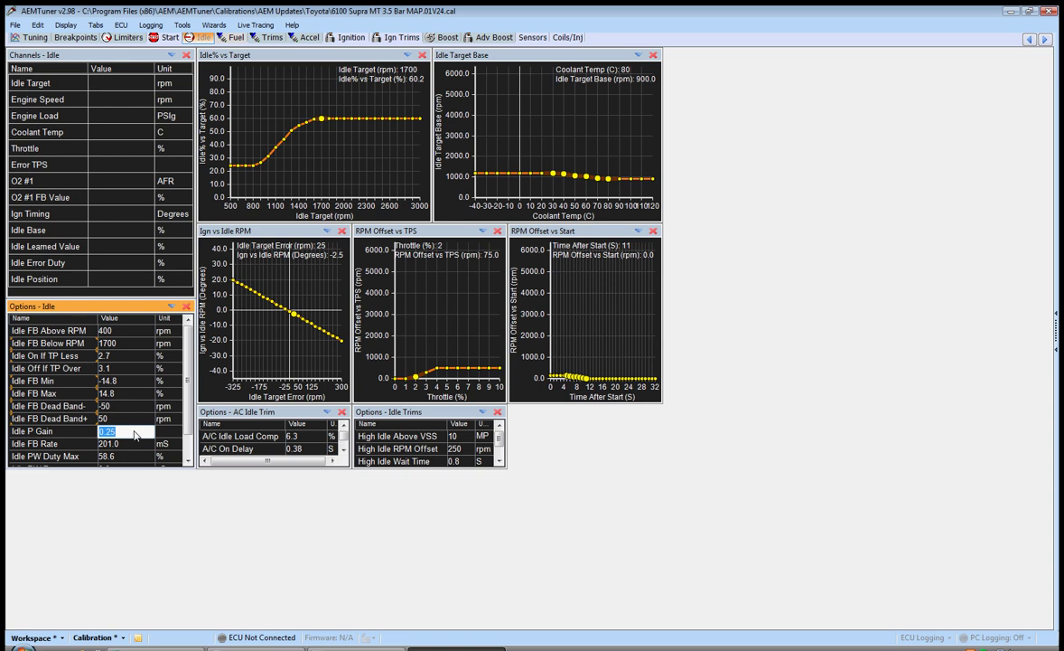
pyautogui.write('0')
pyautogui.press('Return')
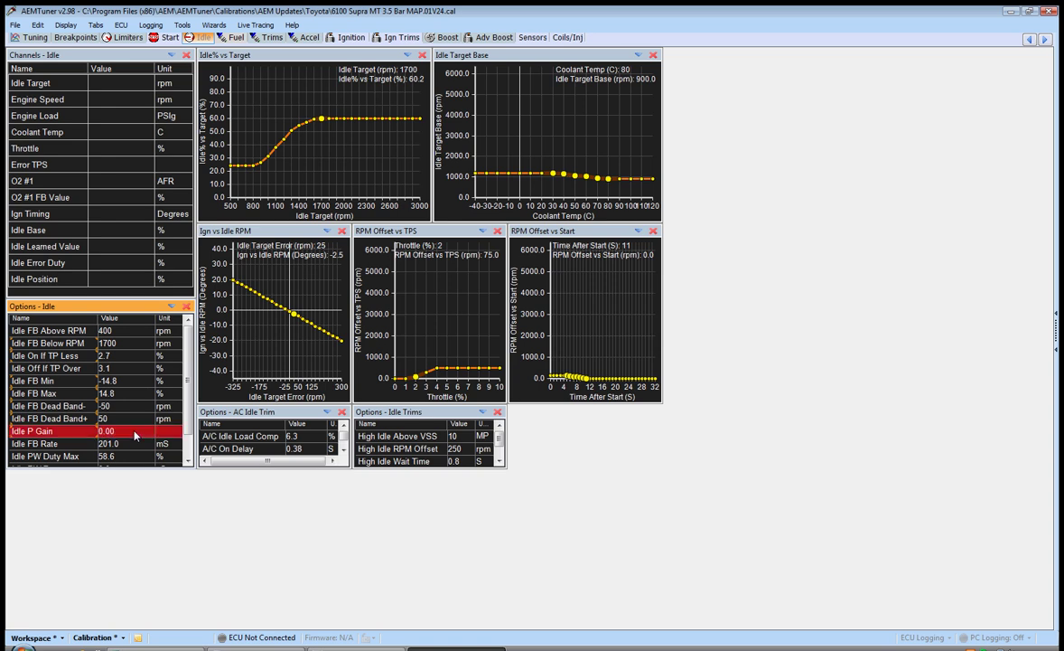
pyautogui.click(135, 433)
pyautogui.write('1')
pyautogui.press('Return')
# Step: Change Idle FB Rate from 598.8 to 402.0 ms and reset Idle P Gain to 0.00
pyautogui.click(133, 444)
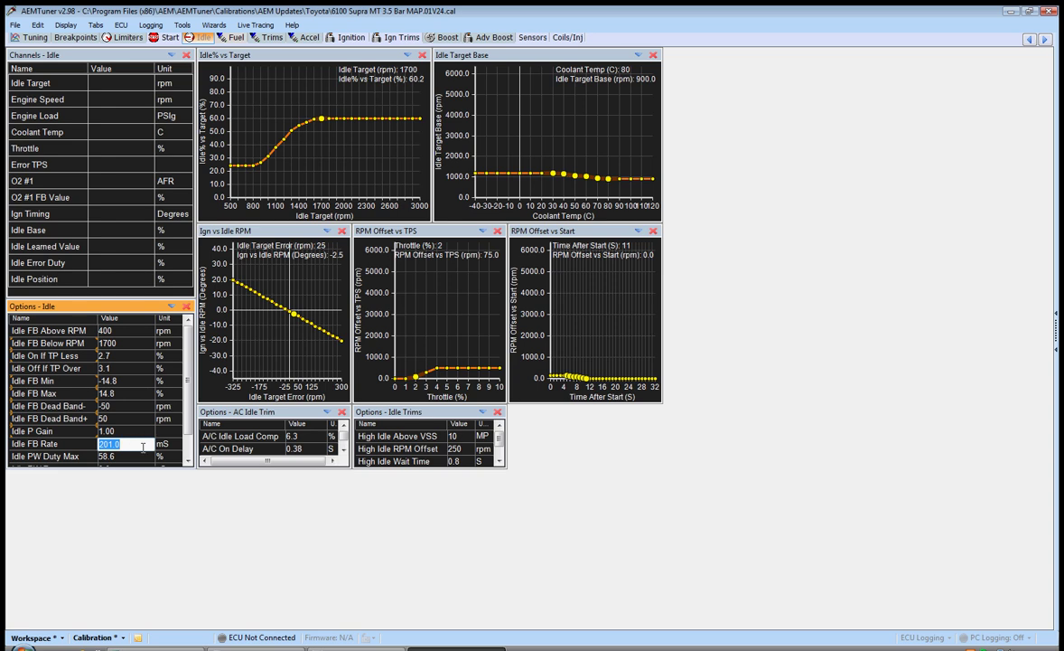
pyautogui.write('598.8')
pyautogui.press('Return')
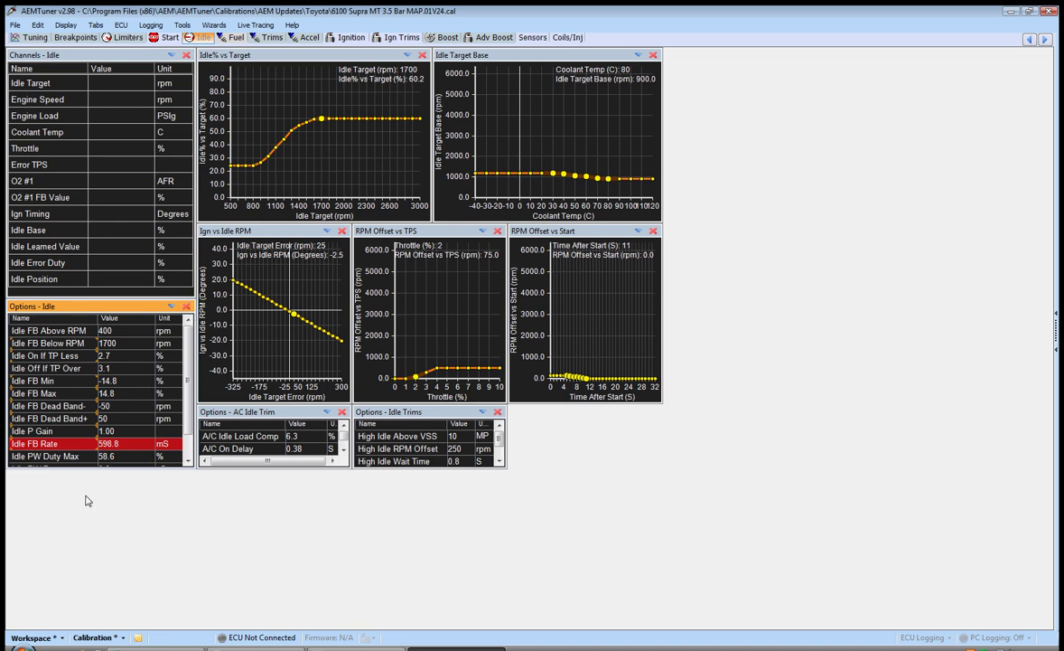
pyautogui.write('402')
pyautogui.press('Return')
pyautogui.doubleClick(135, 432)
pyautogui.write('0')
pyautogui.press('Return')
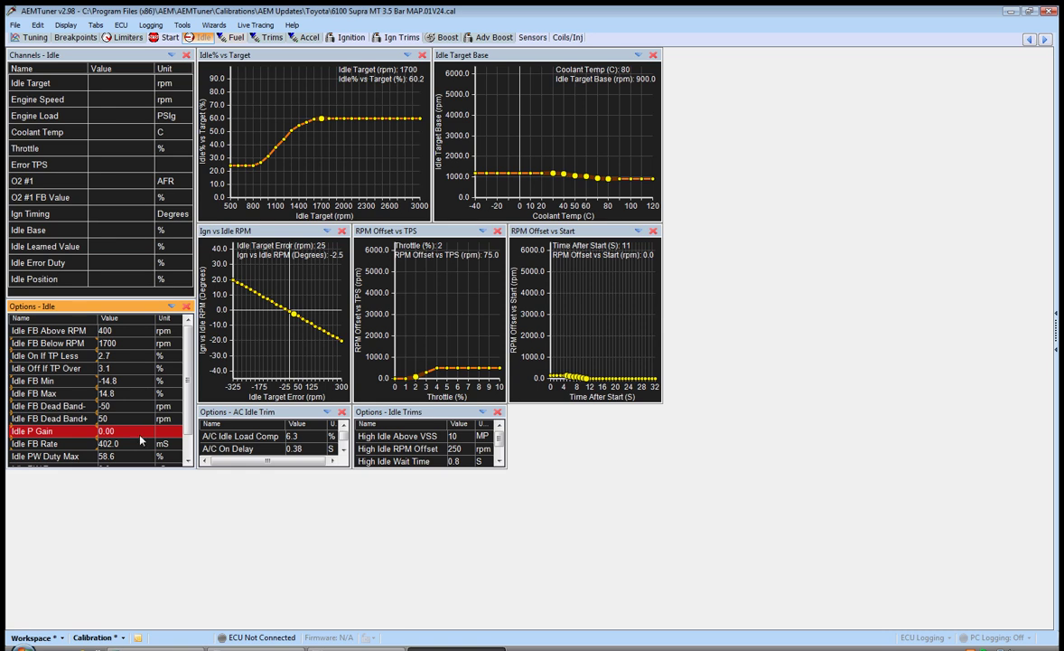
# Step: Review the Idle PW Duty Max, Idle PW Frequency and Idle PW Output rows
pyautogui.click(188, 421)
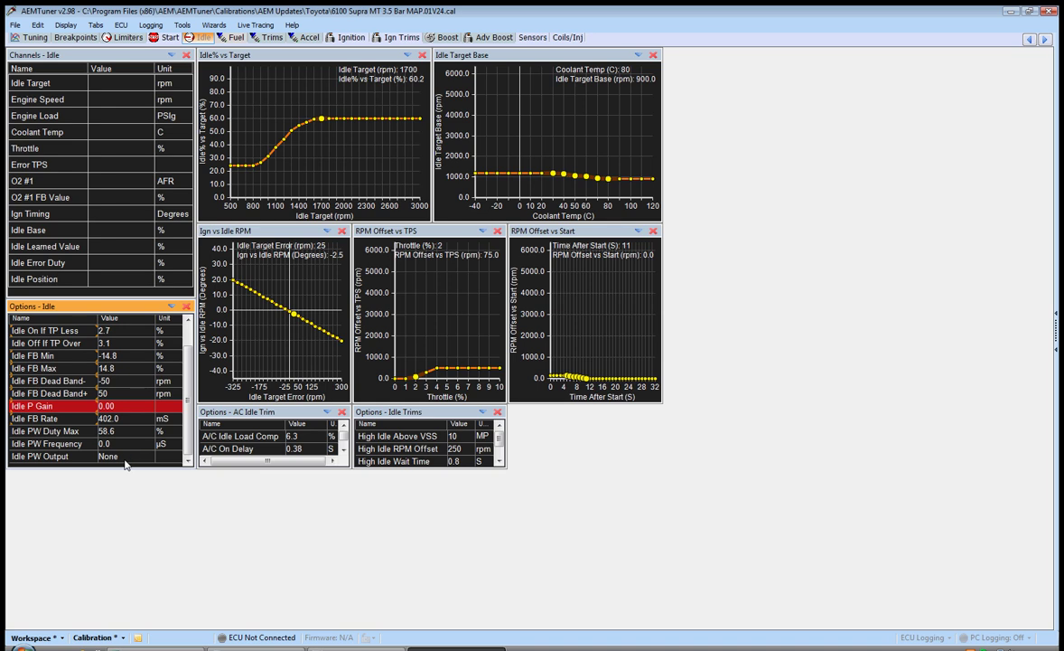
pyautogui.click(123, 431)
pyautogui.click(129, 443)
pyautogui.click(129, 433)
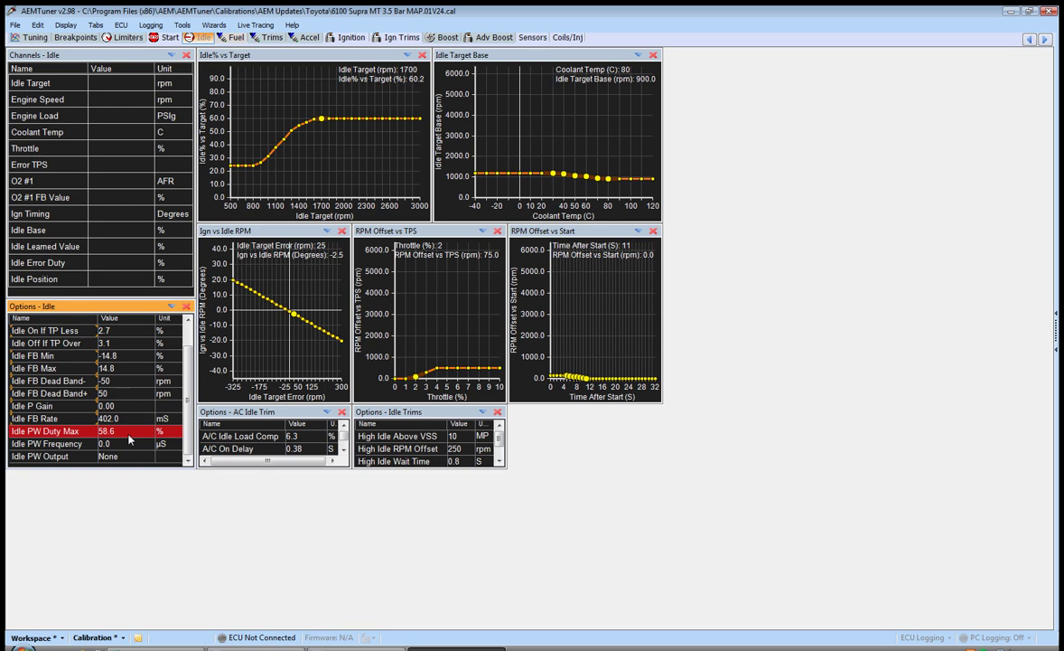
pyautogui.click(127, 454)
pyautogui.click(127, 444)
pyautogui.click(126, 431)
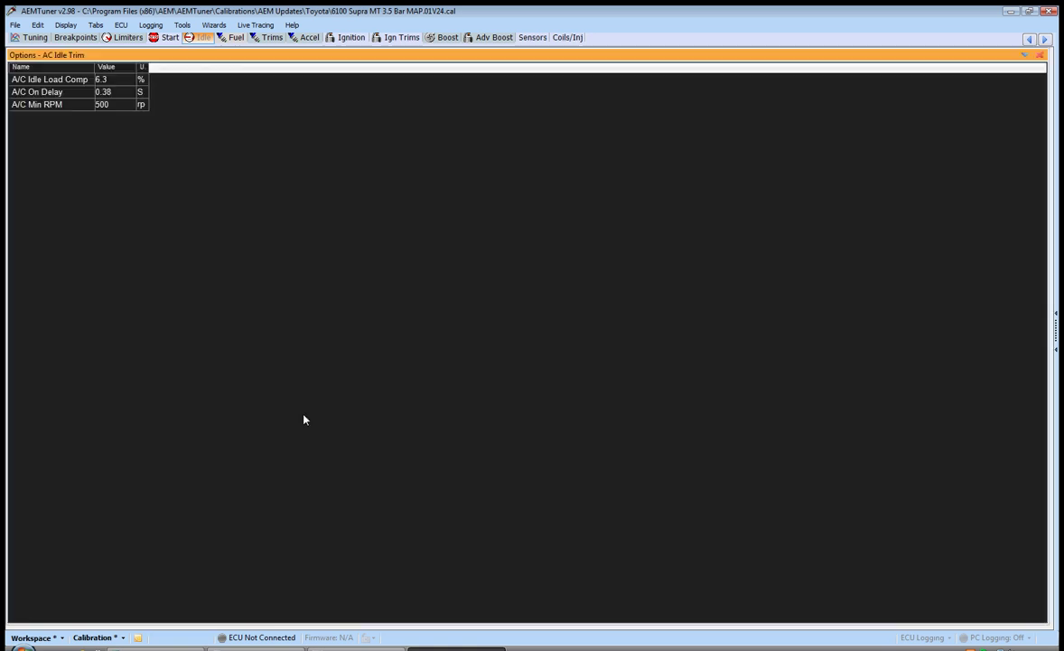
# Step: Enlarge the Options - AC Idle Trim panel so the A/C Min RPM row is visible
pyautogui.doubleClick(307, 412)
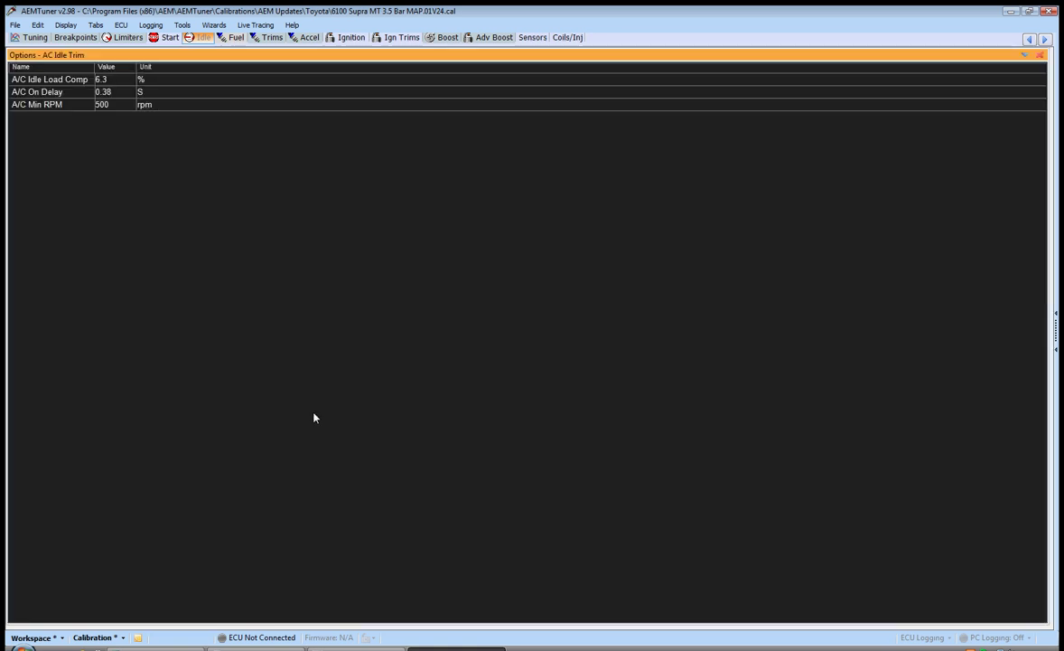
pyautogui.doubleClick(479, 57)
pyautogui.moveTo(294, 467); pyautogui.dragTo(291, 481)
pyautogui.click(284, 462)
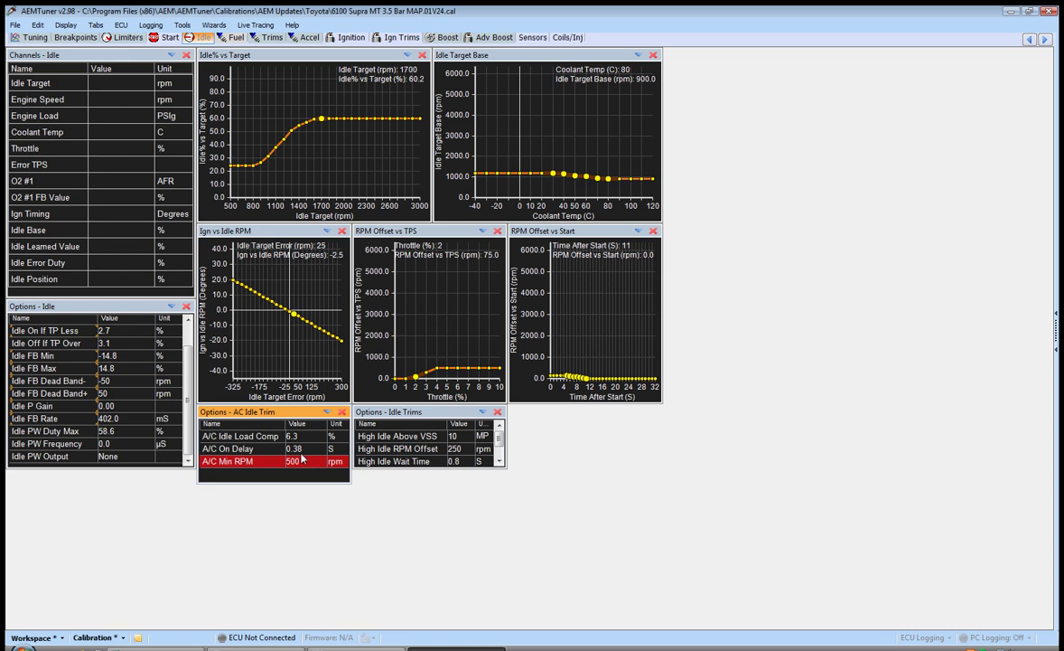
# Step: Set A/C On Delay to 2.00 s, leaving A/C Idle Load Comp at 6.3%
pyautogui.click(298, 449)
pyautogui.click(298, 449)
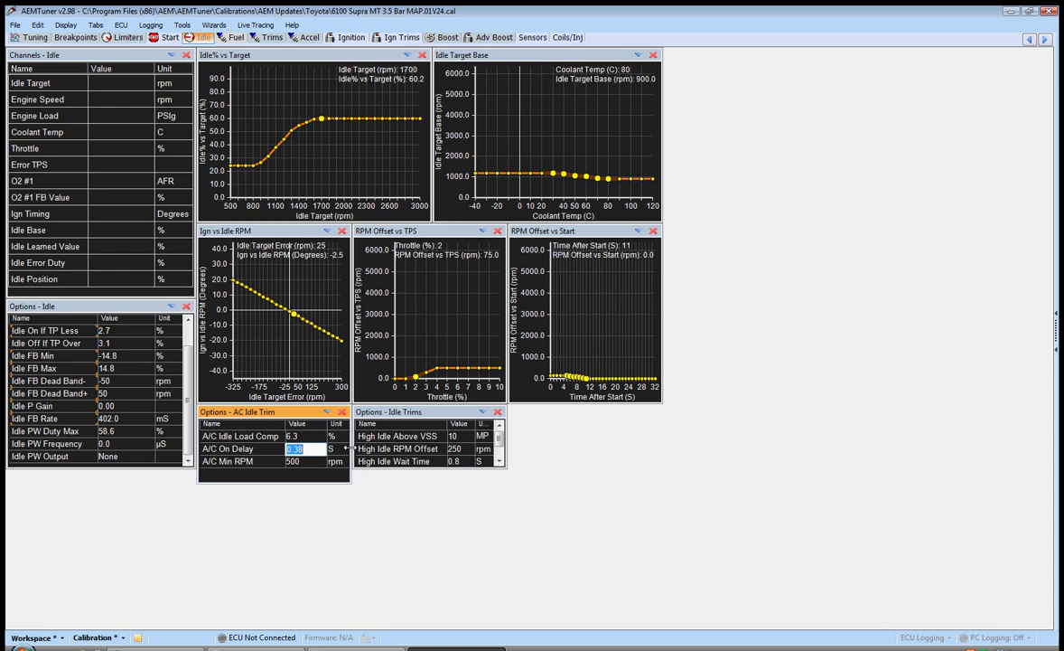
pyautogui.write('2')
pyautogui.press('Return')
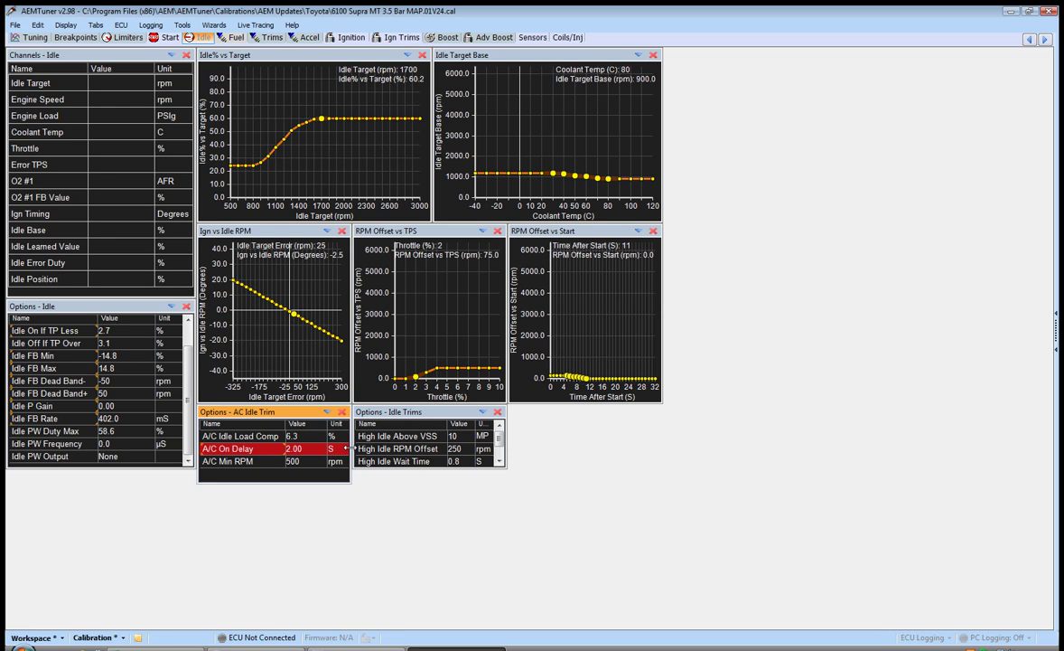
pyautogui.doubleClick(306, 437)
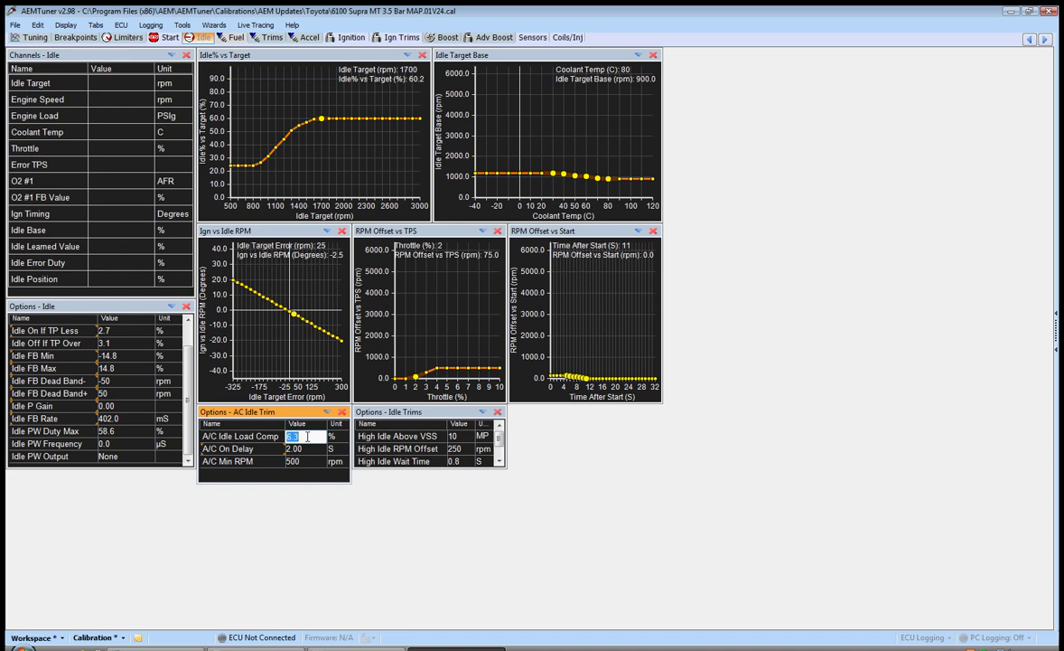
pyautogui.click(311, 450)
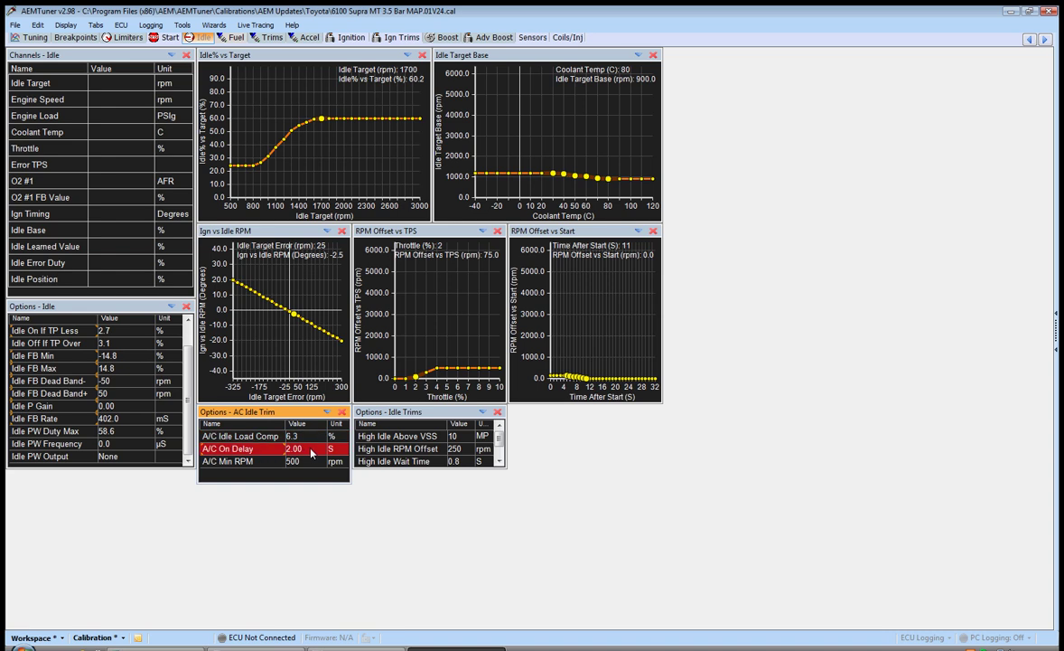